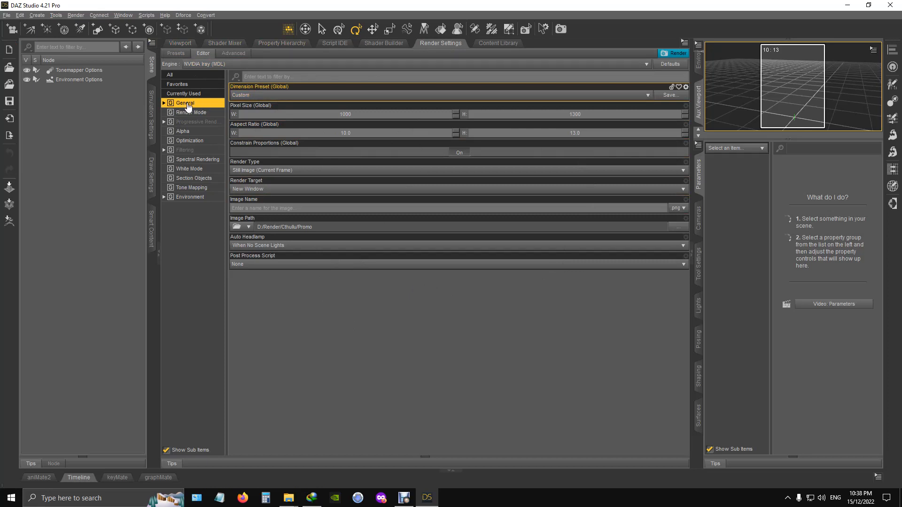
# - Set the render dimension preset to Full HD [FHD] / 1080p (16:9, 1920 x 1080)
pyautogui.click(287, 94)
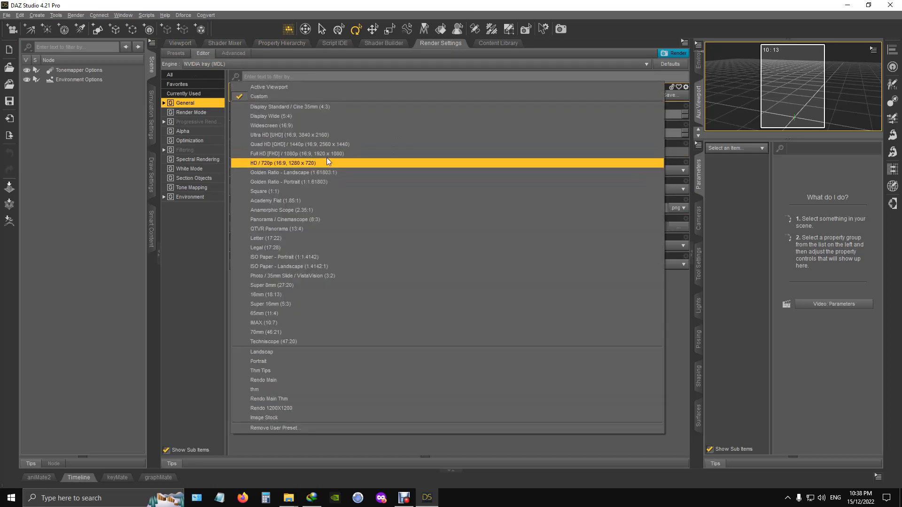
pyautogui.click(266, 153)
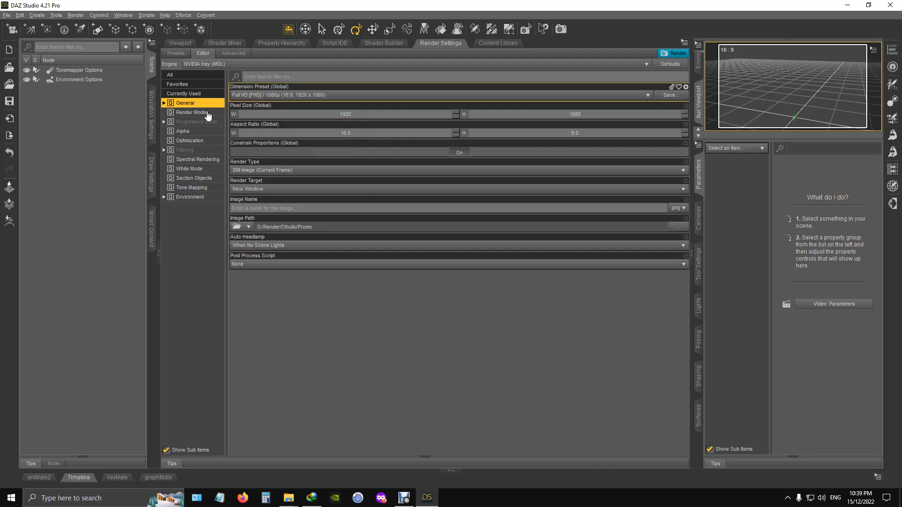
# - Set the render's Pixel Filter Radius to 0.90 and disable Rendering Quality in the progressive rendering settings
pyautogui.click(196, 150)
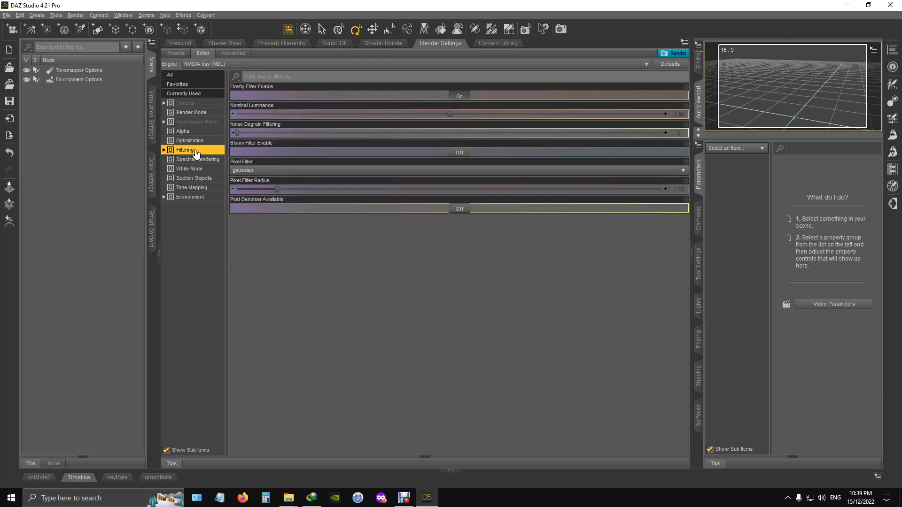
pyautogui.click(681, 190)
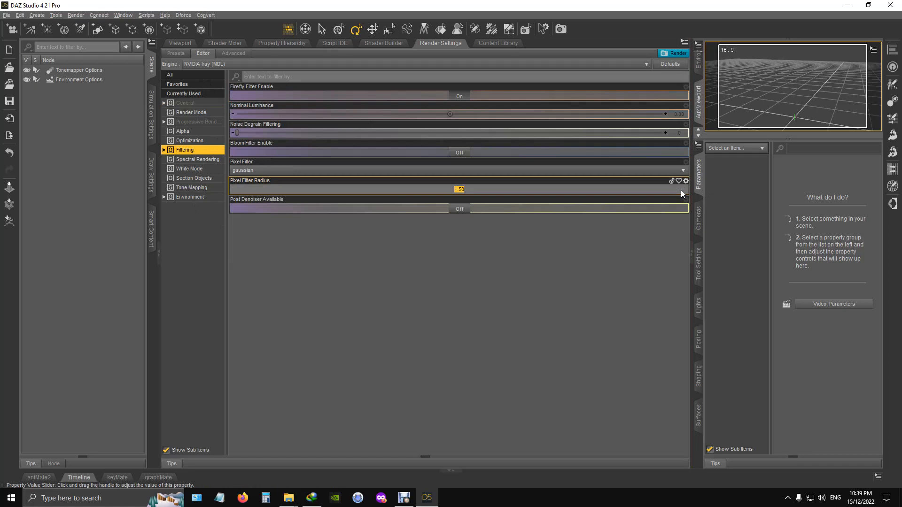
pyautogui.write('.9')
pyautogui.press('Return')
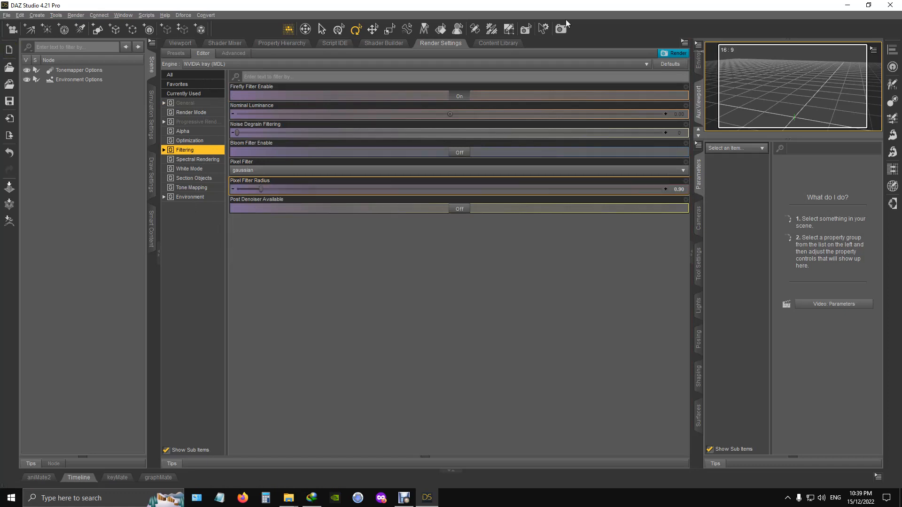
pyautogui.click(198, 121)
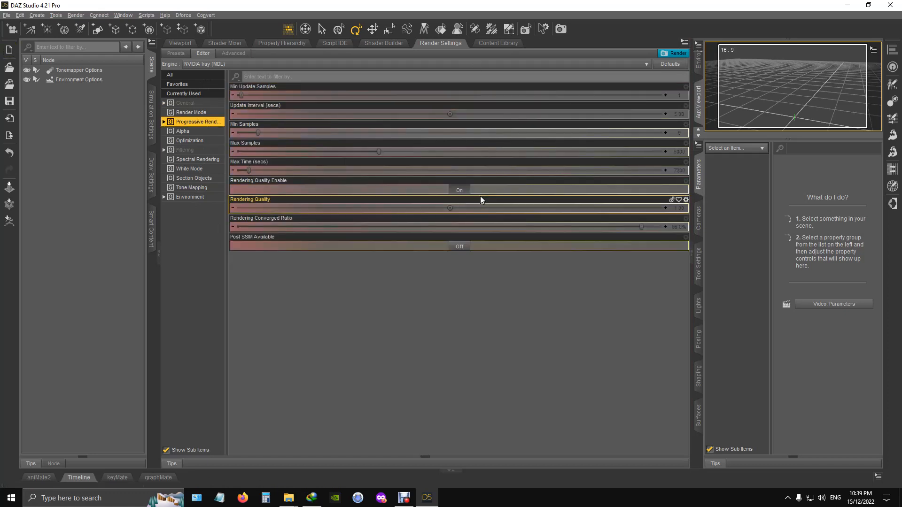
pyautogui.click(462, 191)
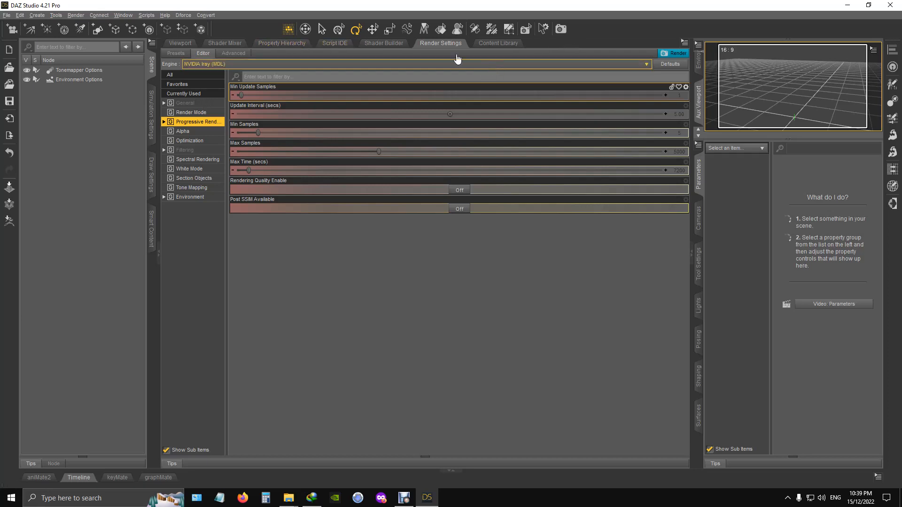
# - Return to the scene viewport and bring up the environment settings to check the available environment types
pyautogui.click(180, 44)
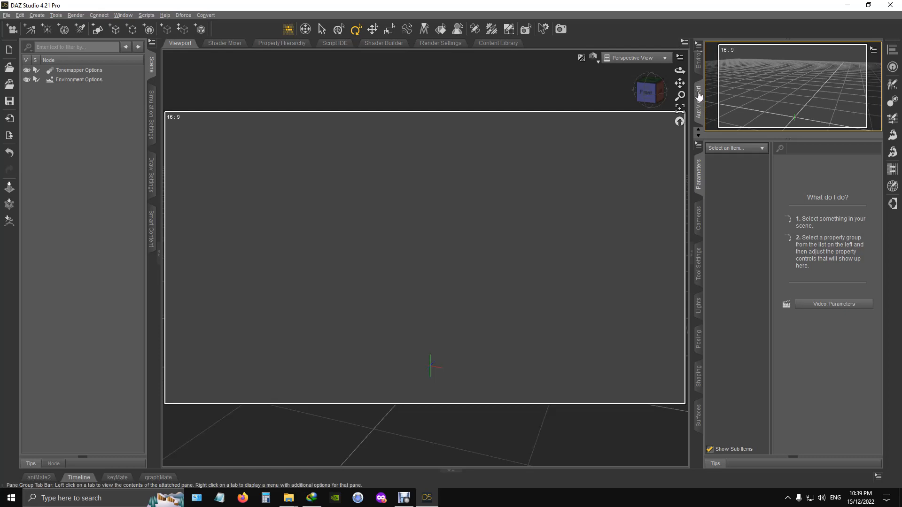
pyautogui.click(700, 67)
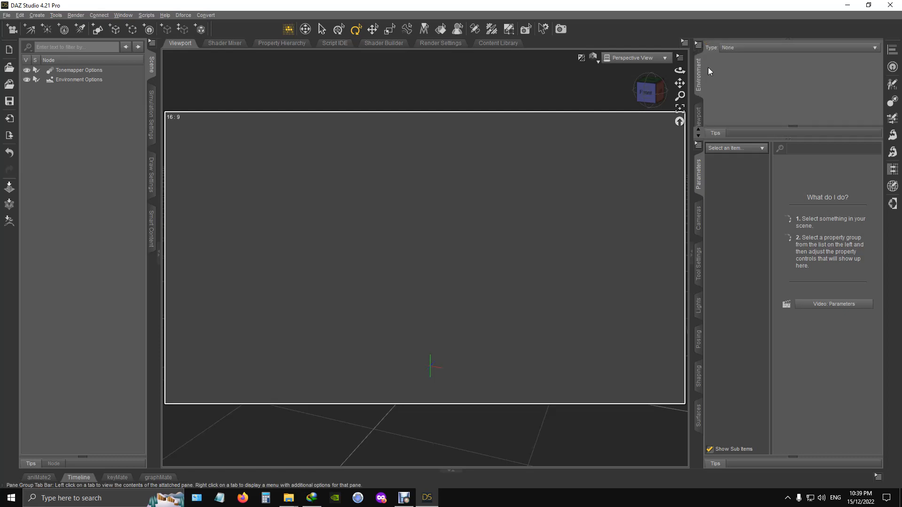
pyautogui.click(756, 48)
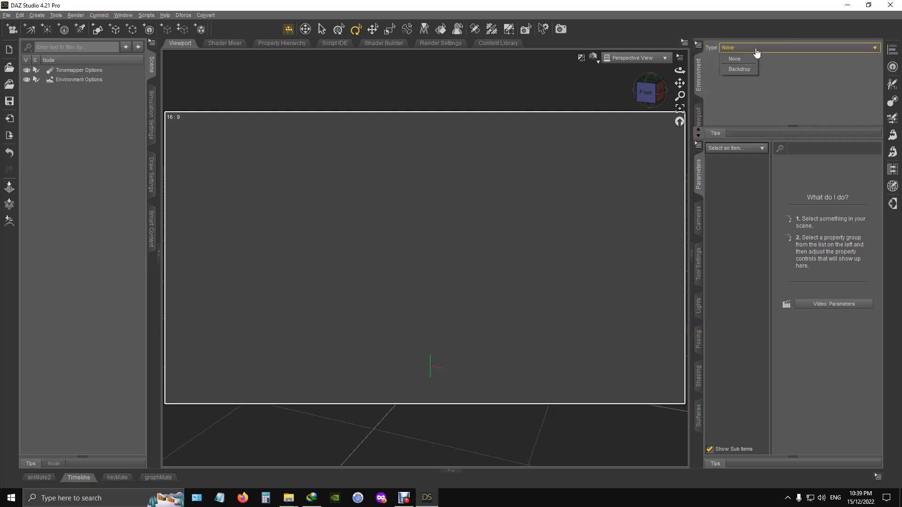
pyautogui.click(731, 6)
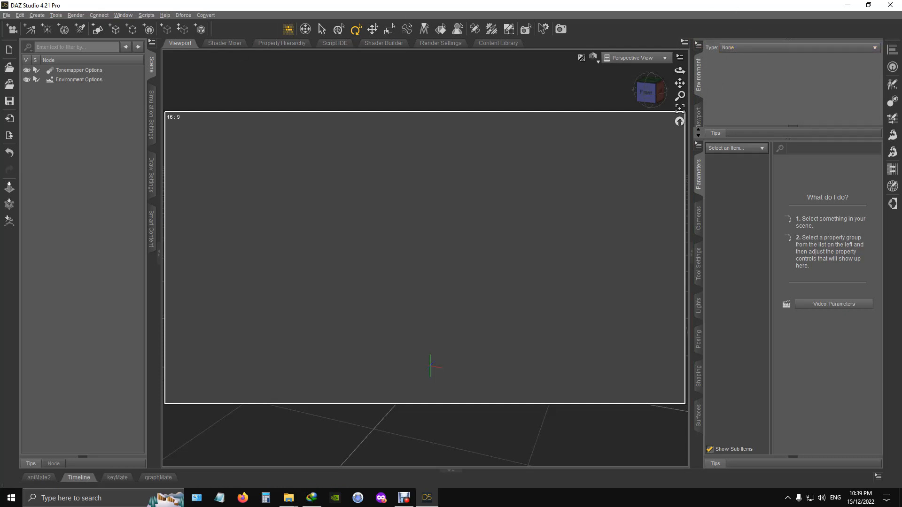
# - Look through the underwater background images in the Sea folder
pyautogui.moveTo(0, 82); pyautogui.dragTo(521, 66)
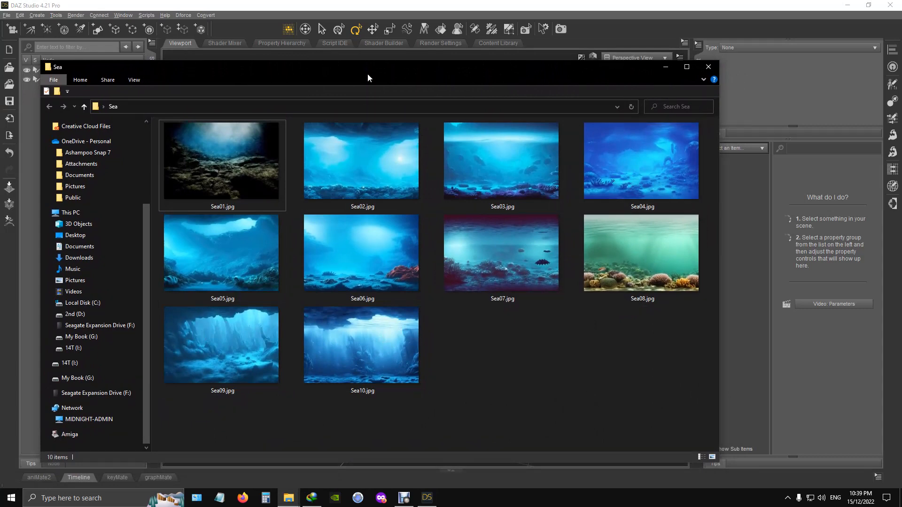
pyautogui.moveTo(367, 74); pyautogui.dragTo(405, 87)
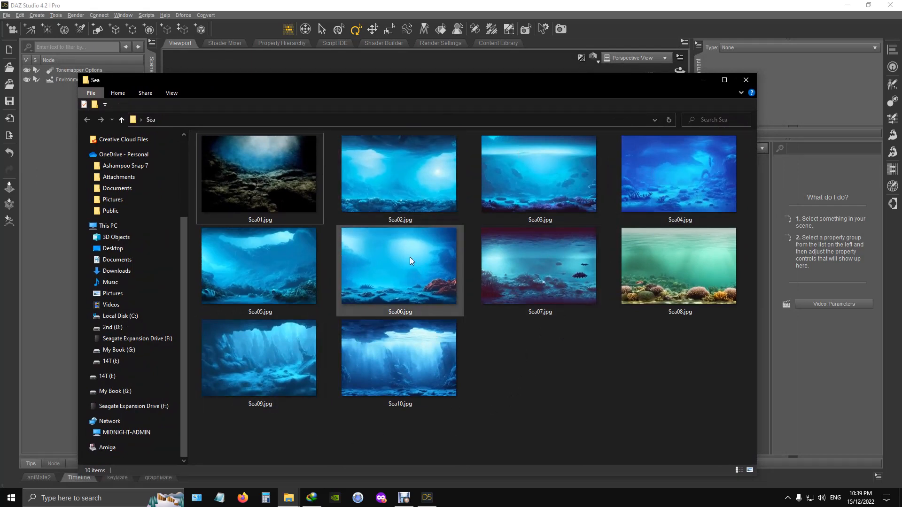
pyautogui.moveTo(388, 273)
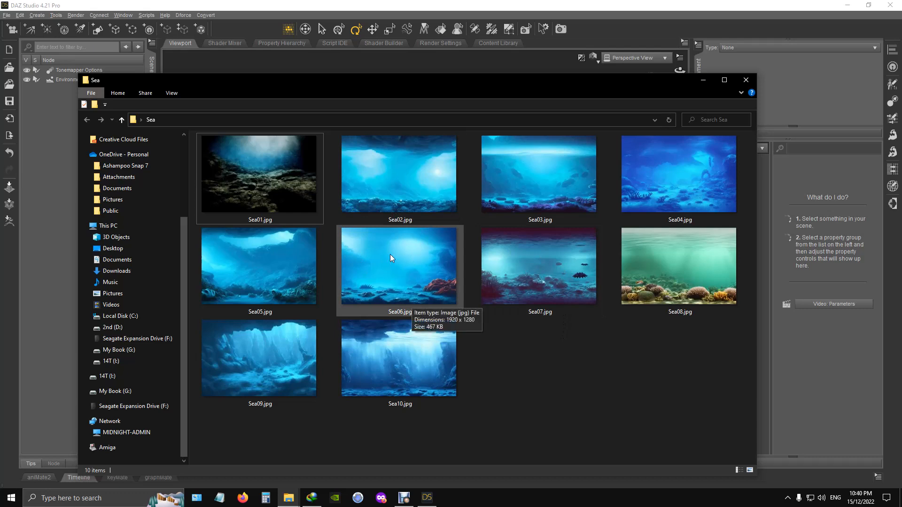
pyautogui.moveTo(493, 85); pyautogui.dragTo(0, 75)
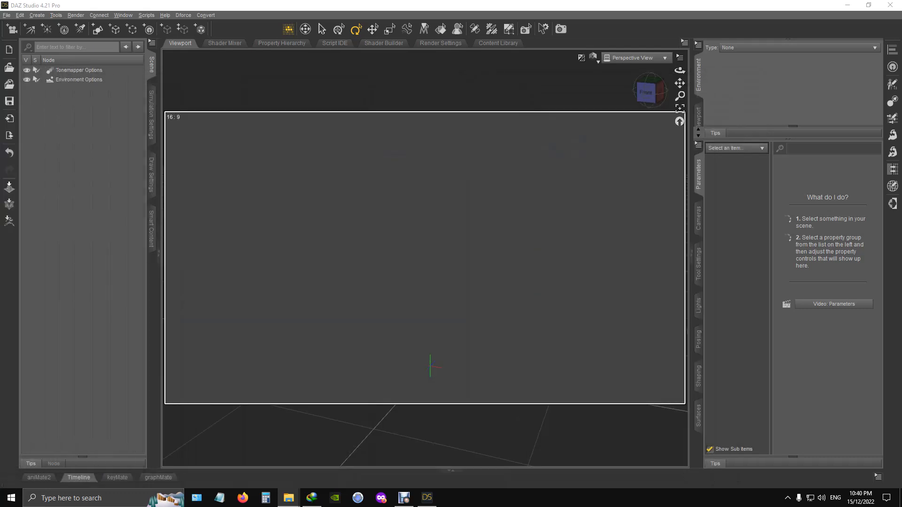
# - Set the environment type to Backdrop and start browsing for a background image file
pyautogui.click(749, 48)
pyautogui.click(745, 72)
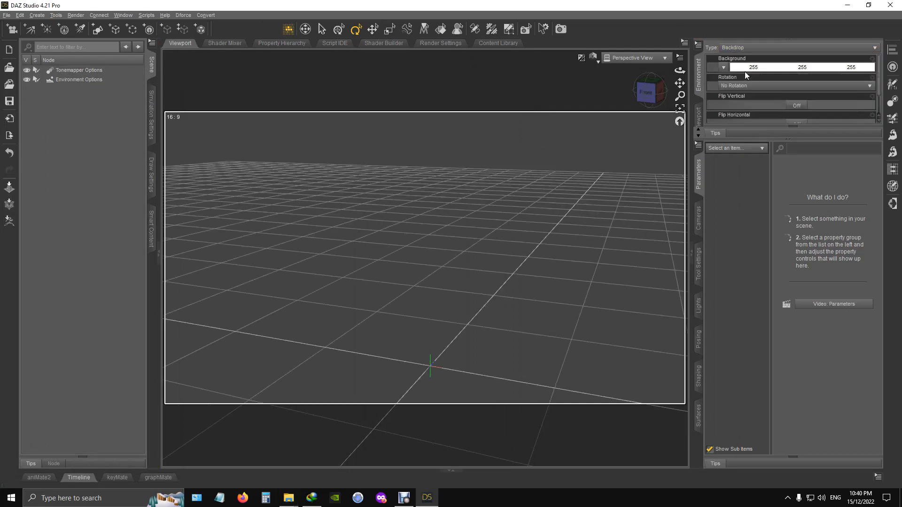
pyautogui.click(724, 68)
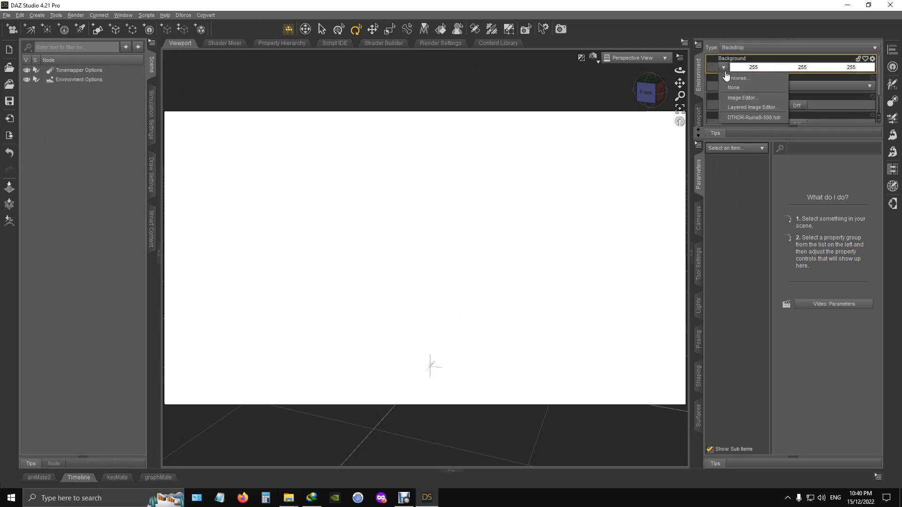
pyautogui.click(754, 79)
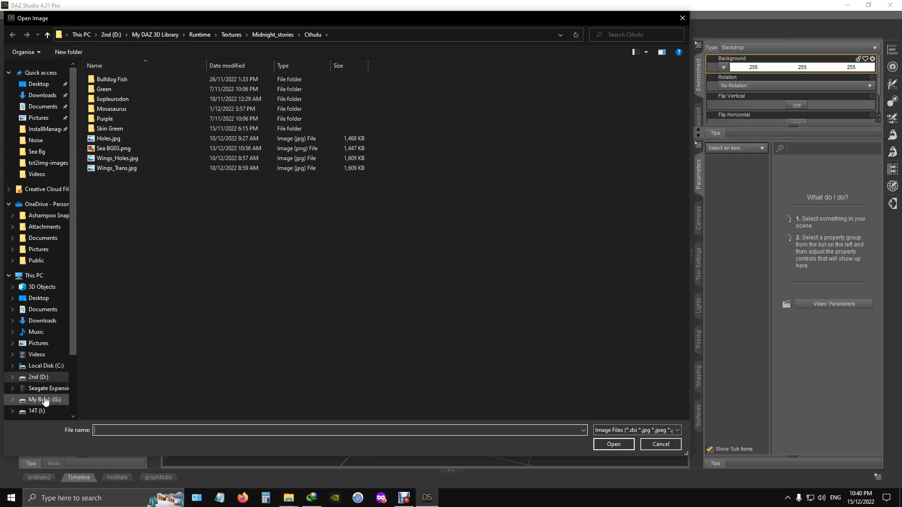
# - Load Sea06.jpg from the desktop's Sea folder as the backdrop's background image
pyautogui.scroll(-3, 45, 401)
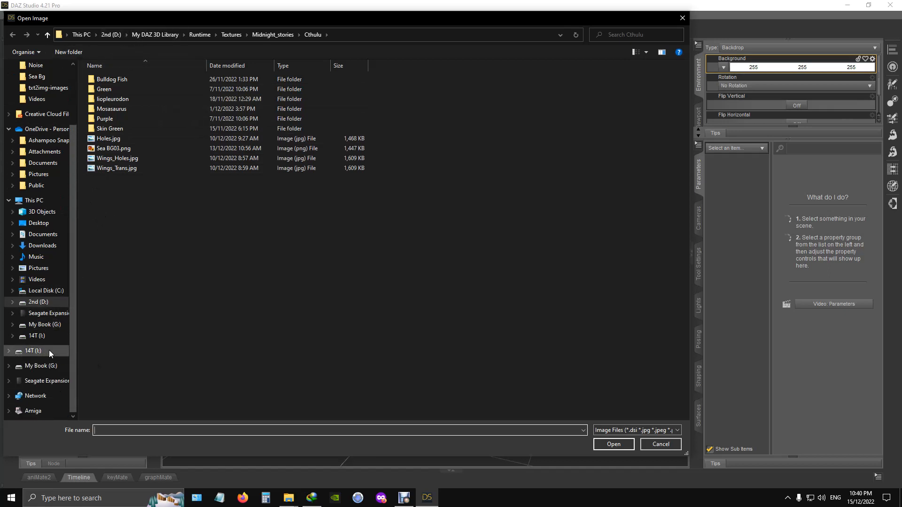
pyautogui.click(45, 351)
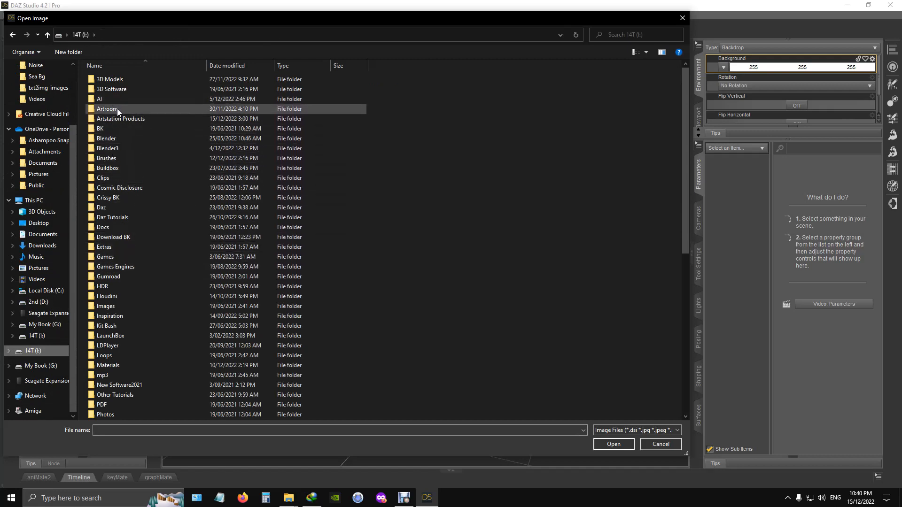
pyautogui.doubleClick(119, 120)
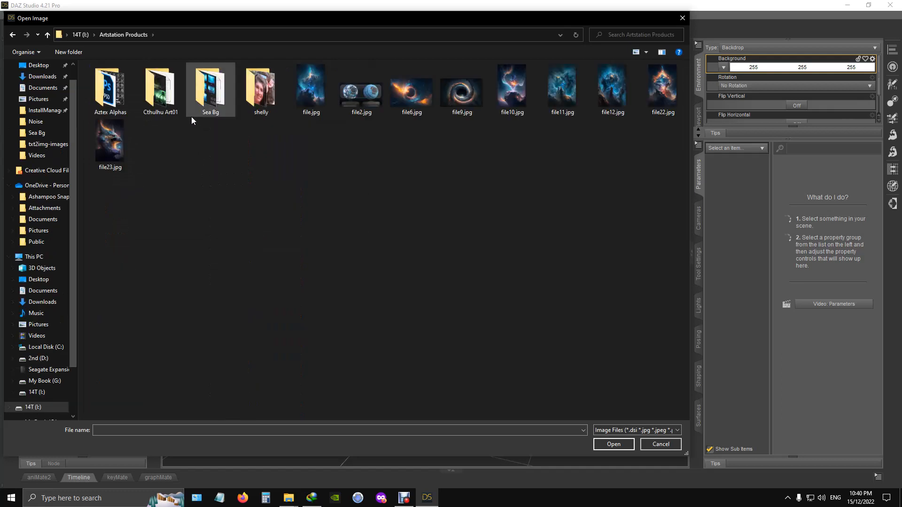
pyautogui.doubleClick(213, 92)
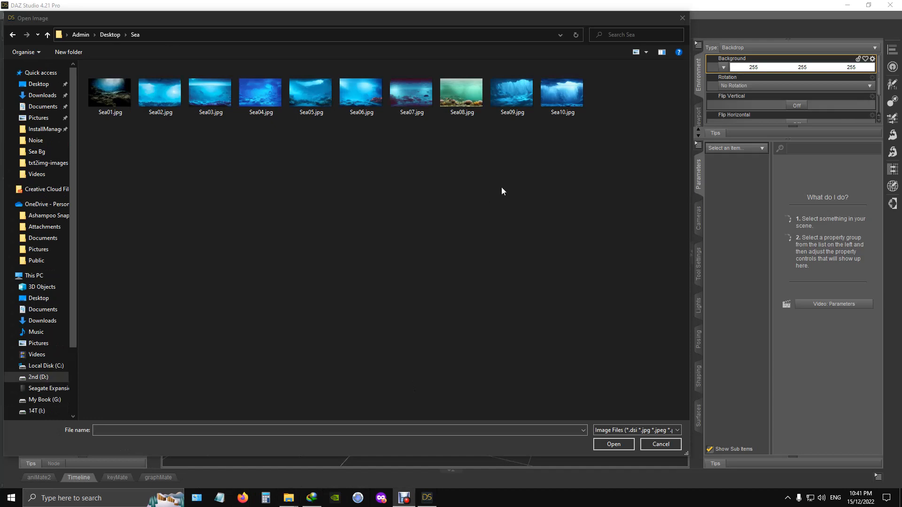
pyautogui.click(365, 98)
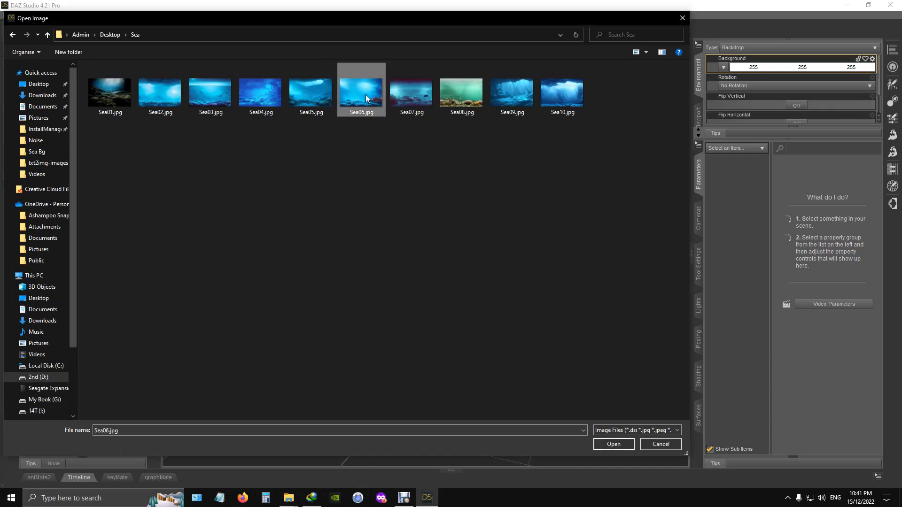
pyautogui.click(614, 444)
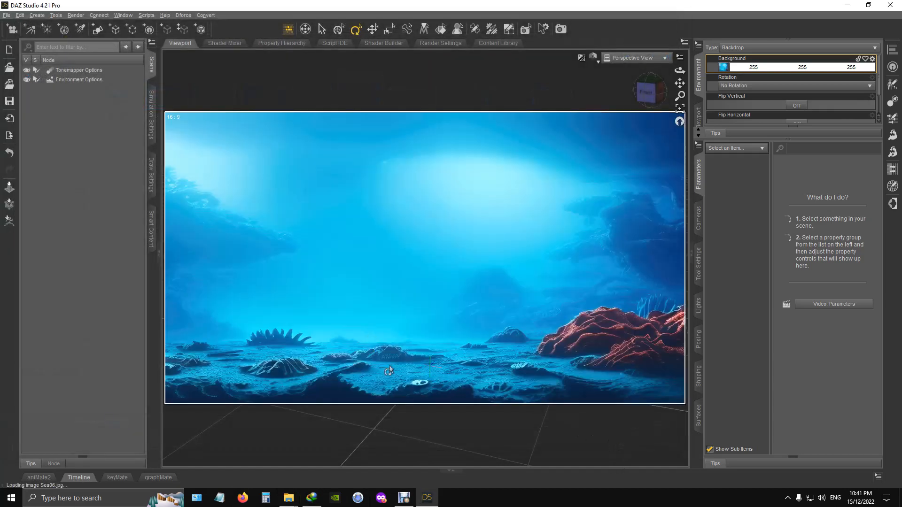
# - Load the Mosasaurus figure from the Midnight_stories animals library into the scene
pyautogui.moveTo(651, 95)
pyautogui.mouseDown()
pyautogui.moveTo(660, 92)
pyautogui.moveTo(646, 96)
pyautogui.mouseUp()
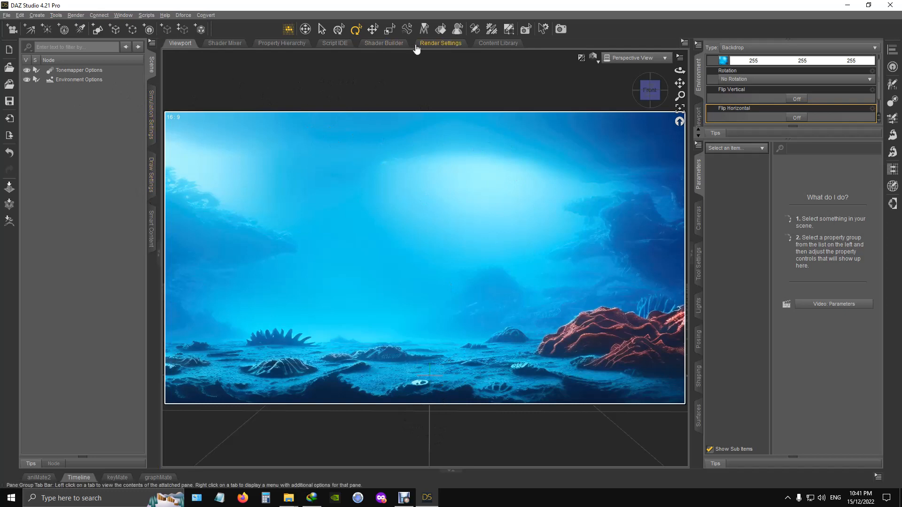
pyautogui.click(497, 45)
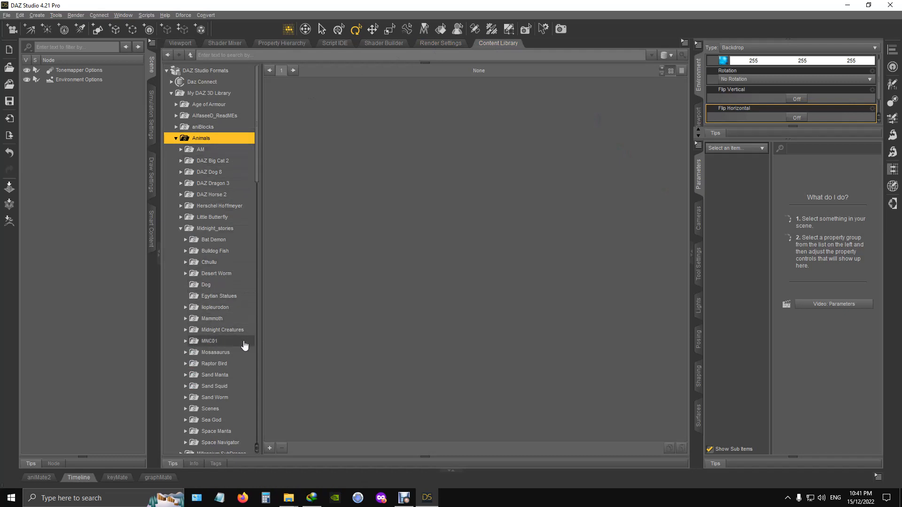
pyautogui.click(186, 352)
pyautogui.click(215, 352)
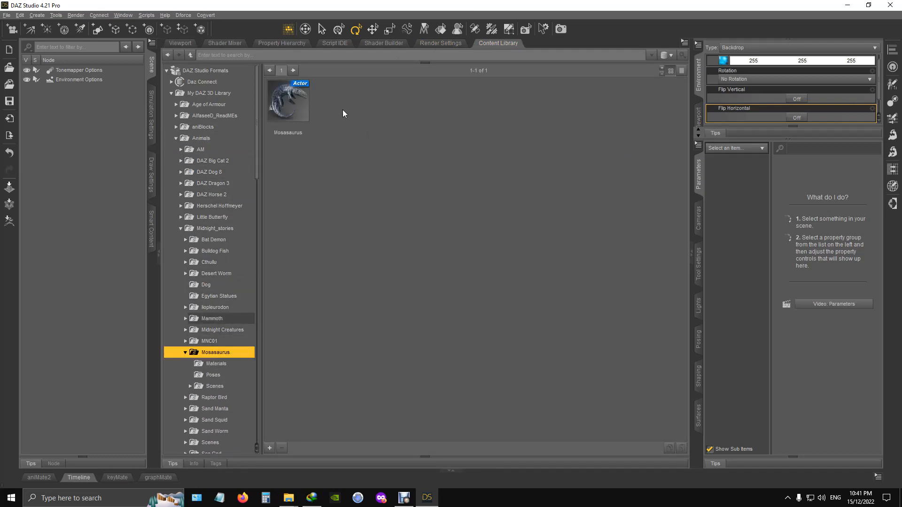
pyautogui.click(288, 102)
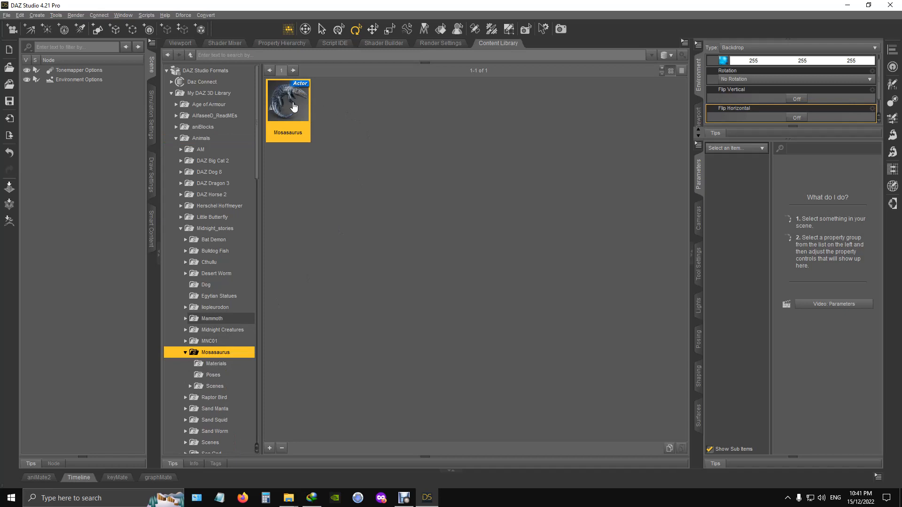
pyautogui.doubleClick(293, 106)
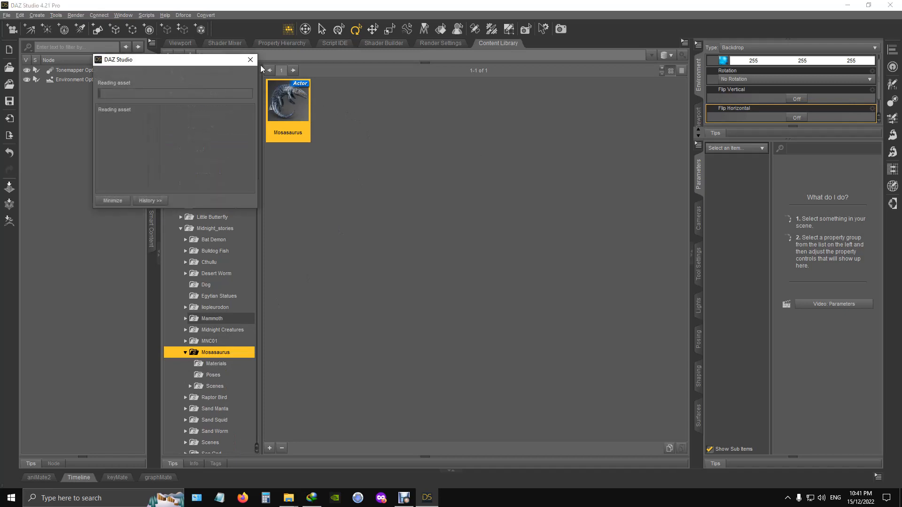
# - View the whole Mosasaurus from its side against the underwater backdrop in the scene viewport
pyautogui.click(187, 44)
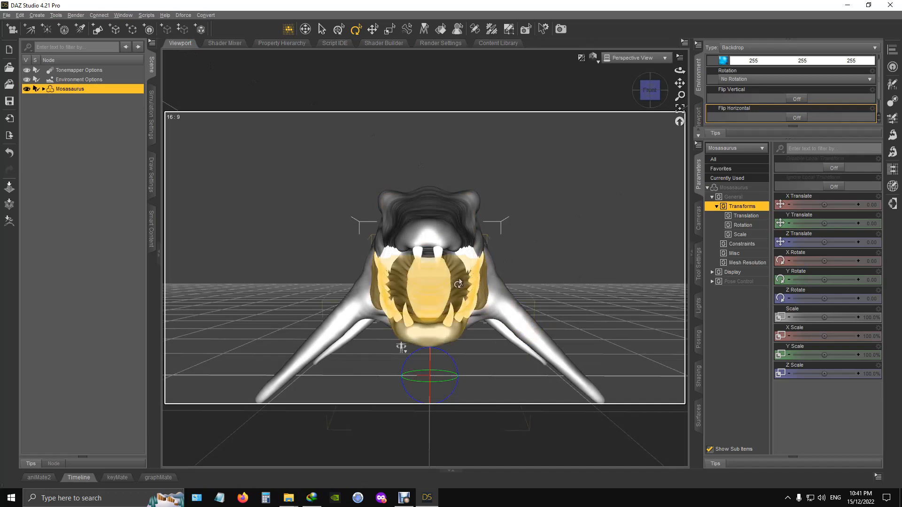
pyautogui.scroll(-5, 459, 282)
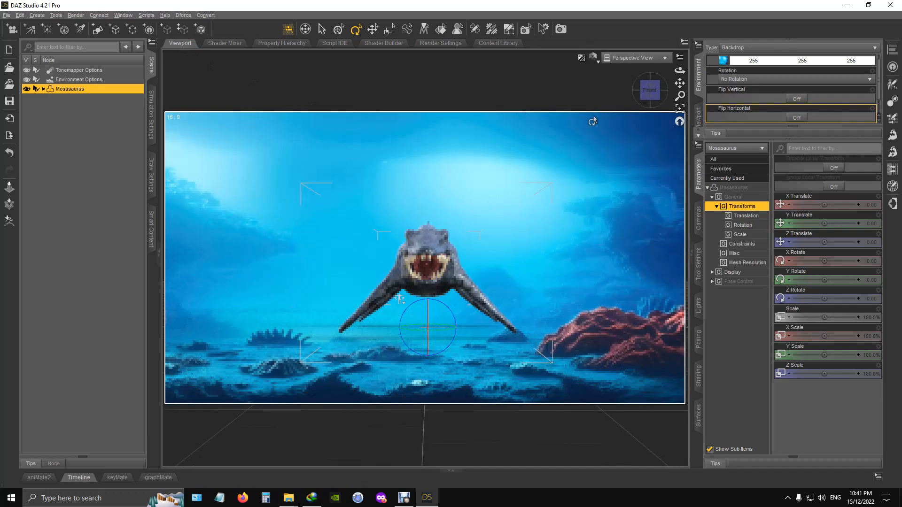
pyautogui.moveTo(649, 90); pyautogui.dragTo(647, 98)
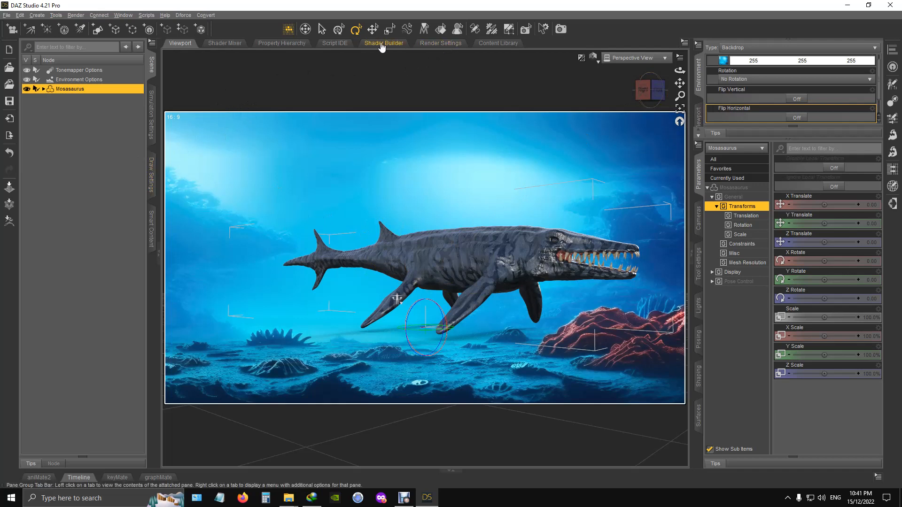
# - Apply the MOS Dive pose from the Mosasaurus pose library to the figure
pyautogui.click(499, 43)
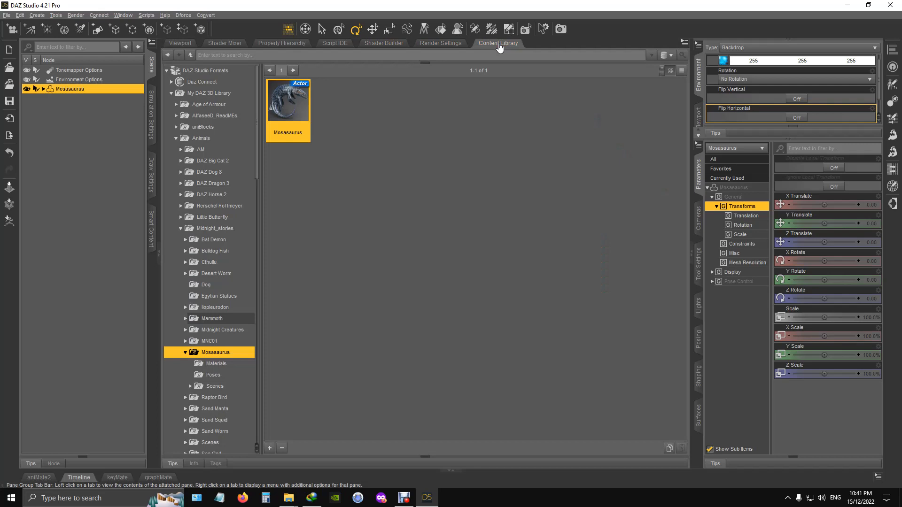
pyautogui.click(213, 375)
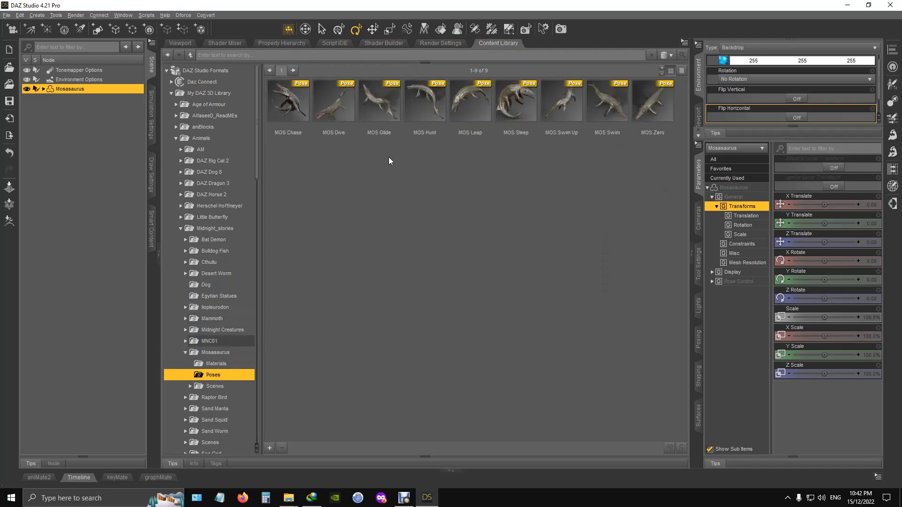
pyautogui.click(332, 110)
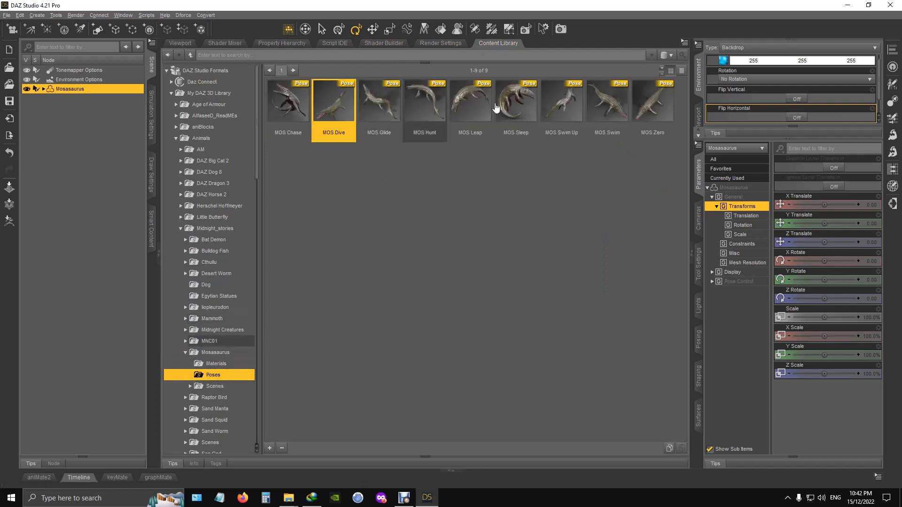
pyautogui.doubleClick(331, 109)
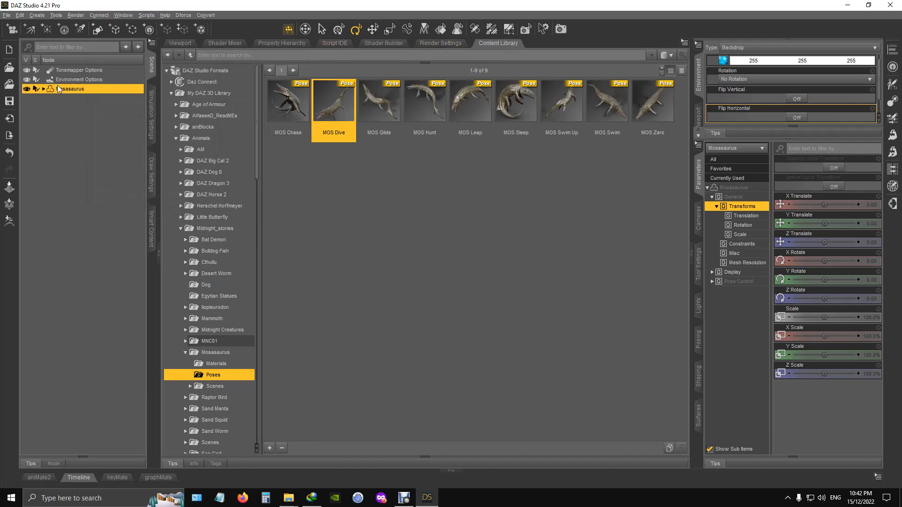
# - Rotate the Mosasaurus to about -7.39 degrees on X, 32.37 on Y and 15.96 on Z
pyautogui.click(440, 46)
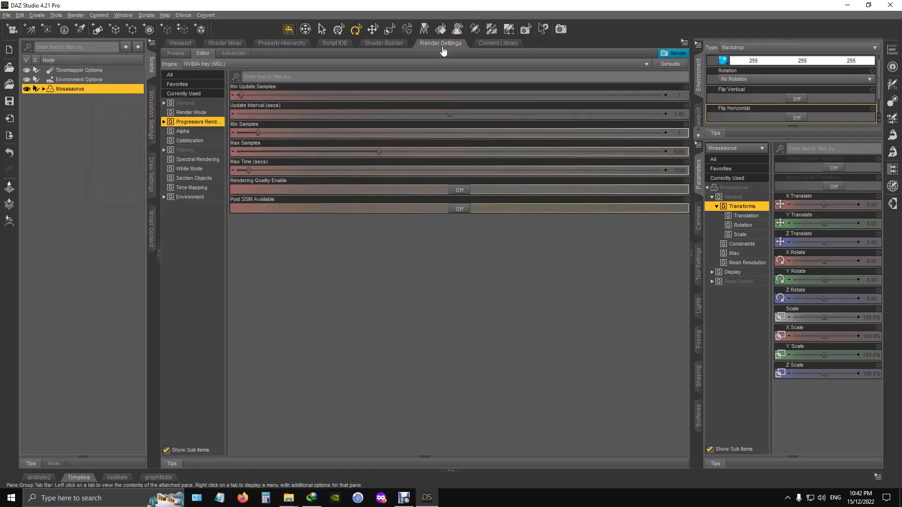
pyautogui.click(179, 45)
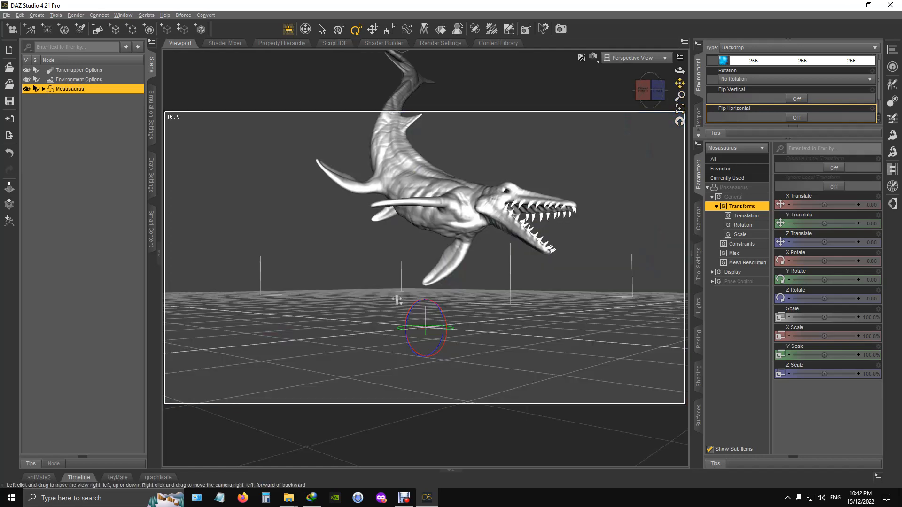
pyautogui.moveTo(397, 300); pyautogui.dragTo(334, 371)
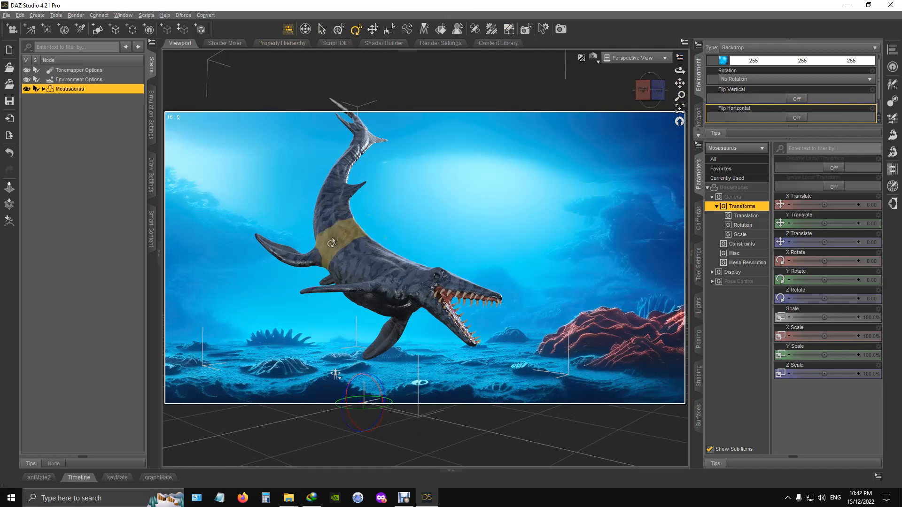
pyautogui.click(70, 79)
pyautogui.click(68, 88)
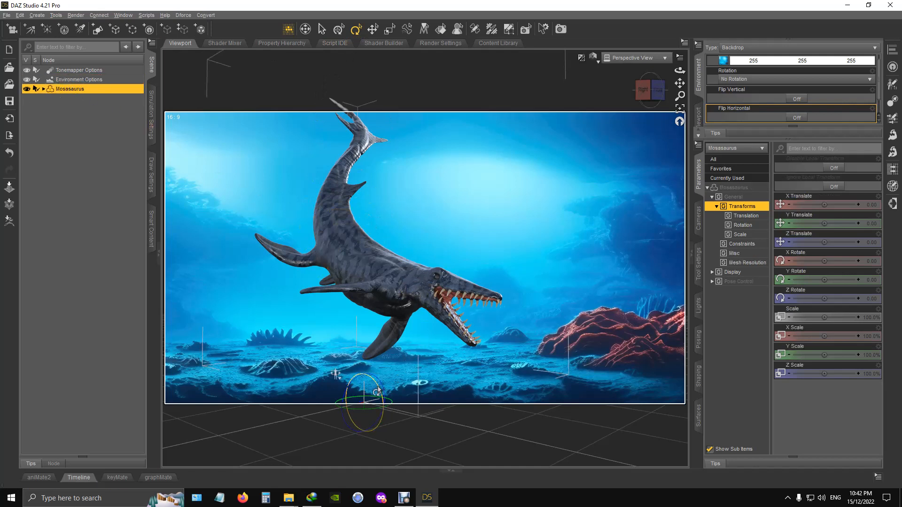
pyautogui.moveTo(377, 390); pyautogui.dragTo(376, 381)
pyautogui.moveTo(377, 385); pyautogui.dragTo(378, 384)
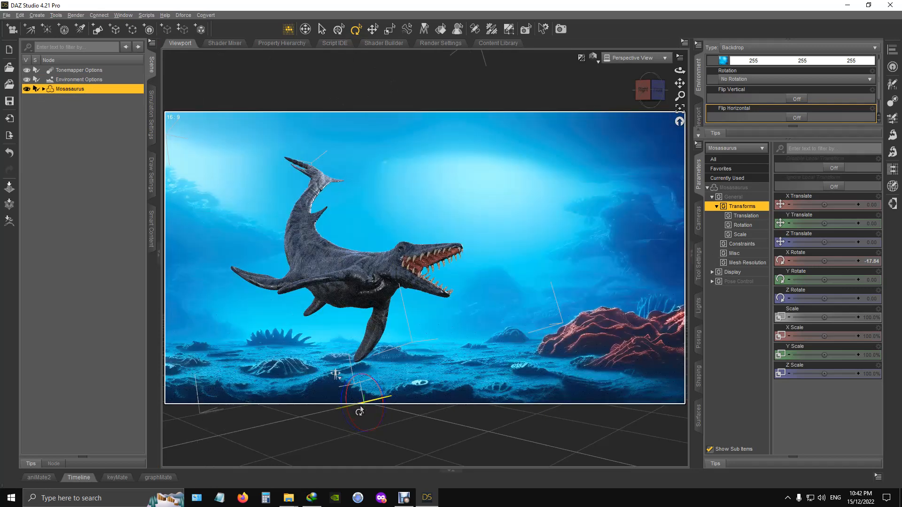
pyautogui.moveTo(346, 409); pyautogui.dragTo(356, 409)
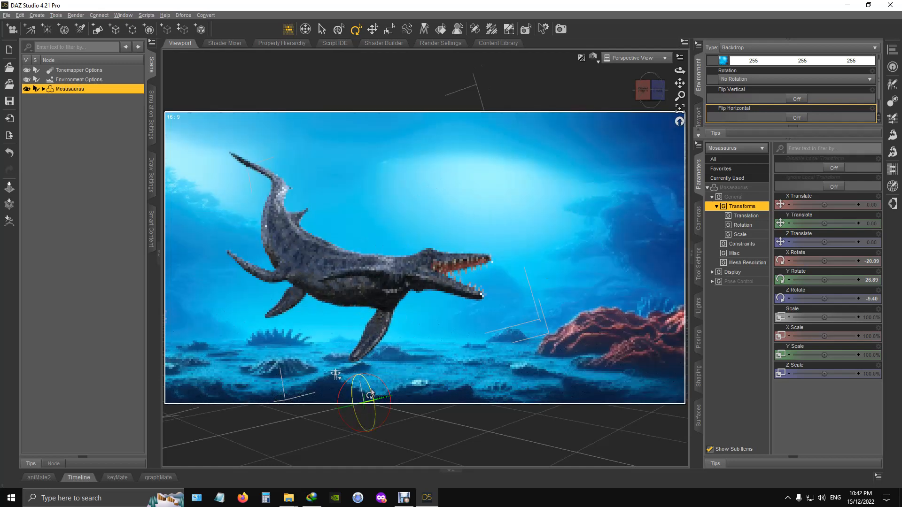
pyautogui.moveTo(369, 391)
pyautogui.mouseDown()
pyautogui.moveTo(372, 381)
pyautogui.moveTo(366, 387)
pyautogui.mouseUp()
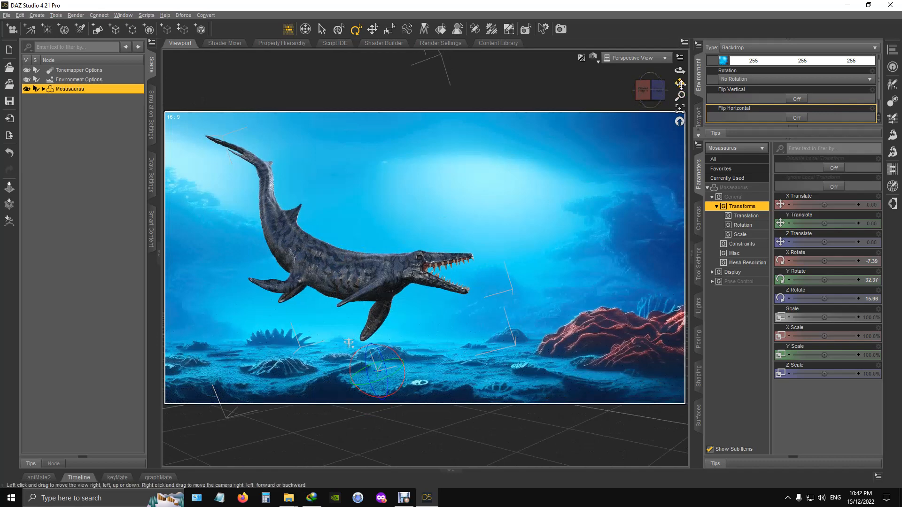
pyautogui.moveTo(680, 84); pyautogui.dragTo(661, 82)
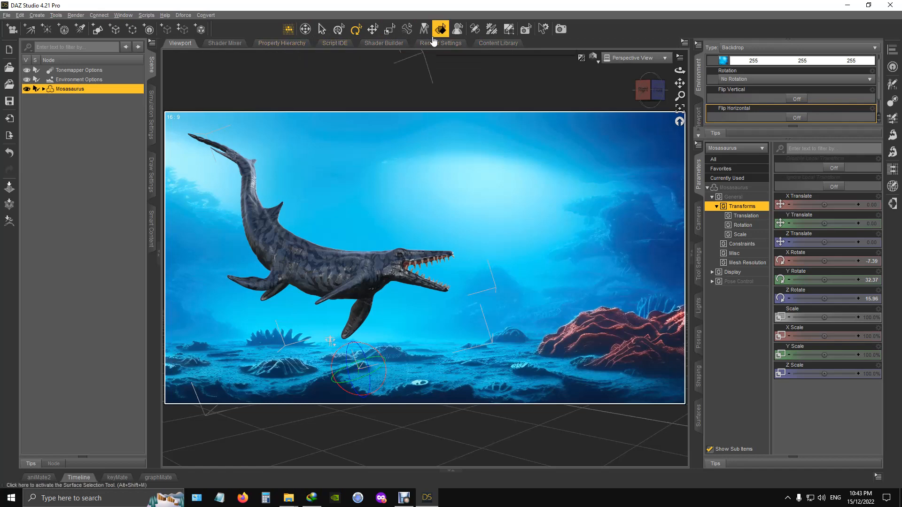
# - Load the Bulldog Fish actor from the Midnight_stories animals library into the scene
pyautogui.click(498, 43)
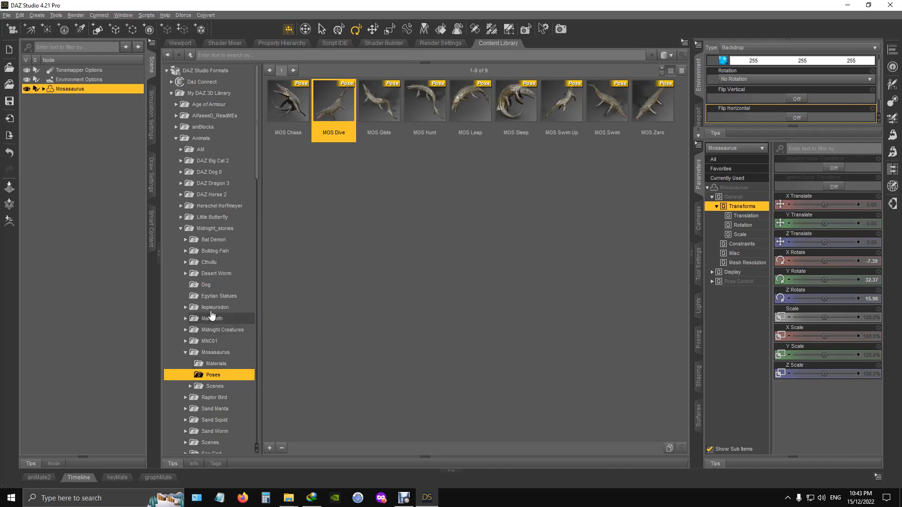
pyautogui.click(223, 253)
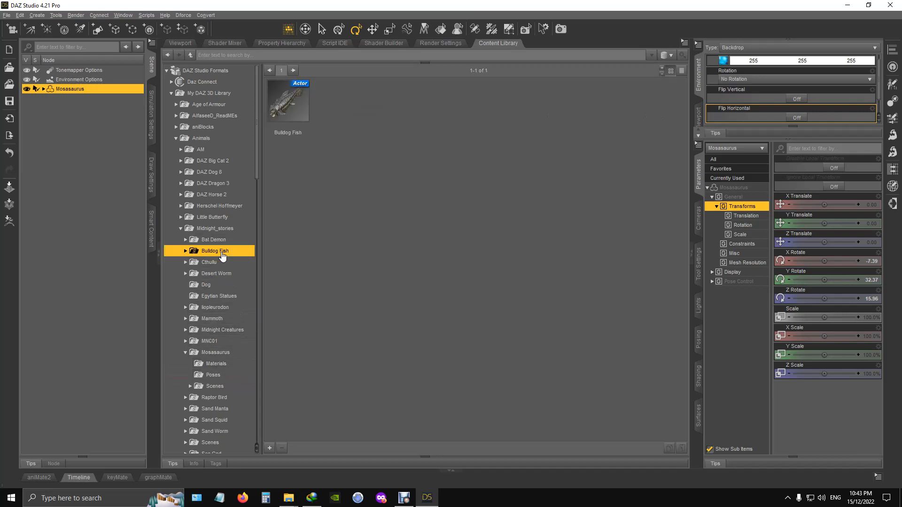
pyautogui.doubleClick(297, 112)
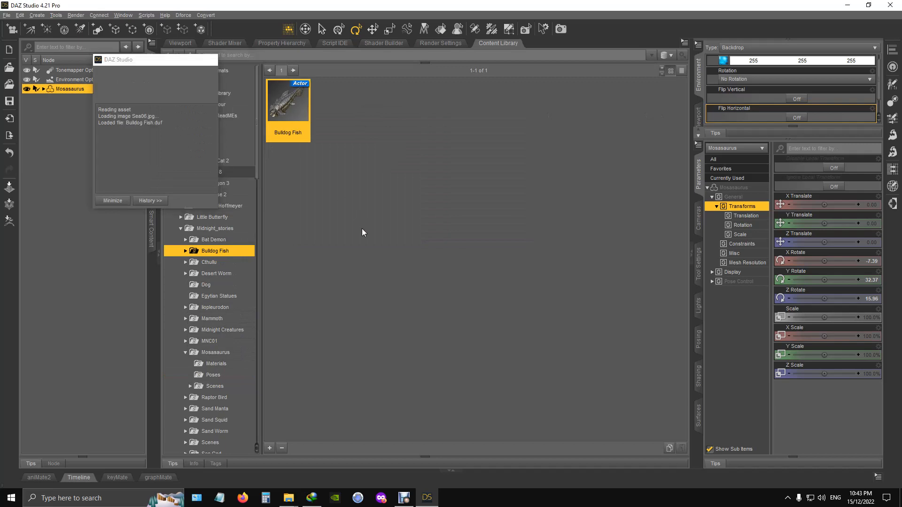
pyautogui.click(185, 46)
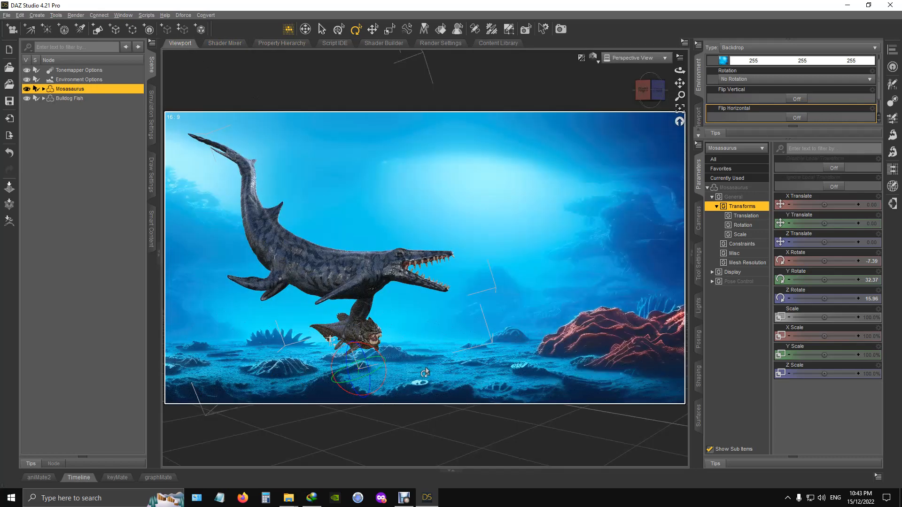
# - Move the Bulldog Fish in front of the Mosasaurus's jaws, to about Y 18.29 and Z 388.12
pyautogui.click(77, 97)
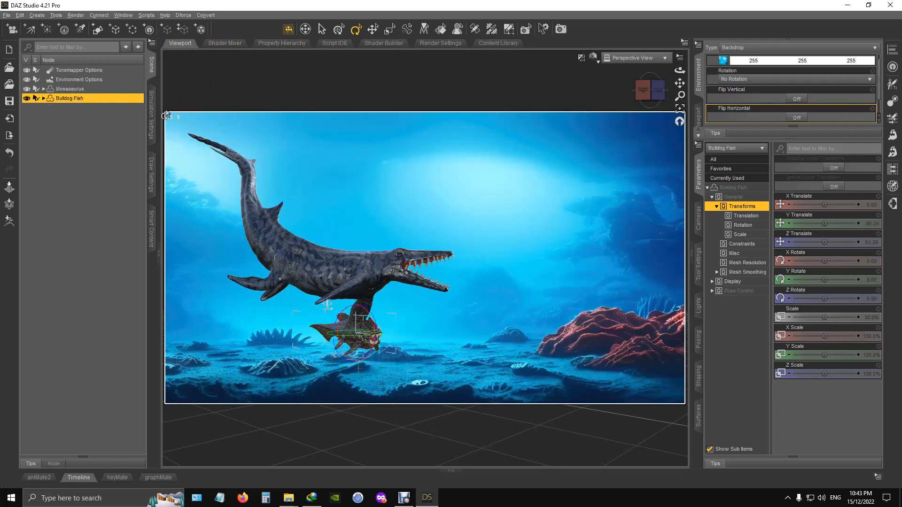
pyautogui.click(373, 31)
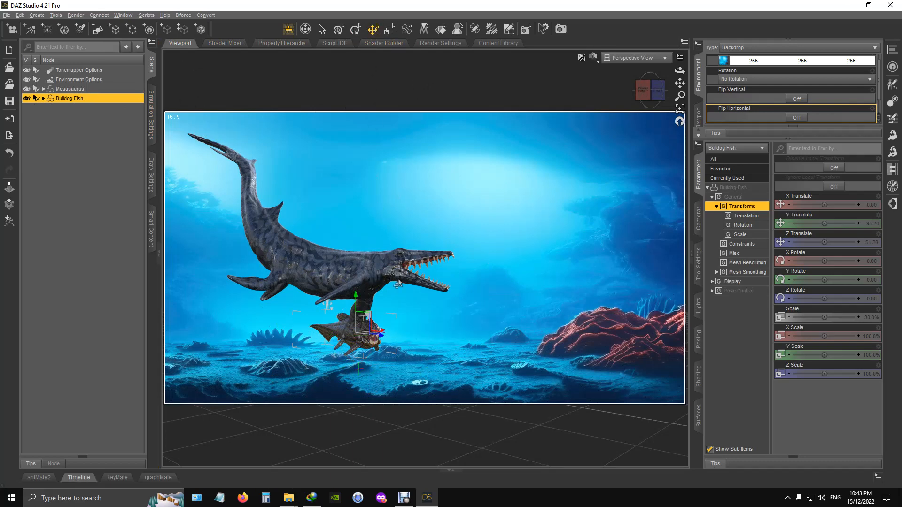
pyautogui.moveTo(367, 323)
pyautogui.mouseDown()
pyautogui.moveTo(532, 264)
pyautogui.moveTo(552, 242)
pyautogui.mouseUp()
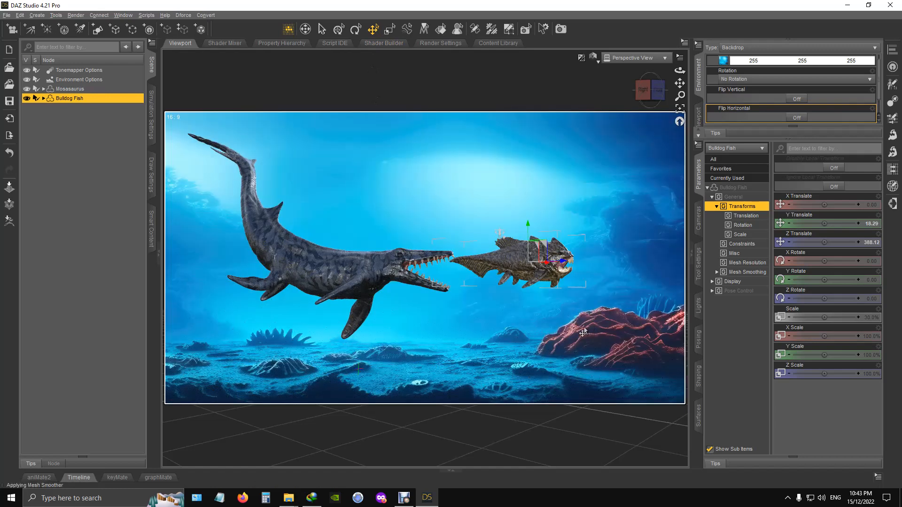
pyautogui.click(498, 267)
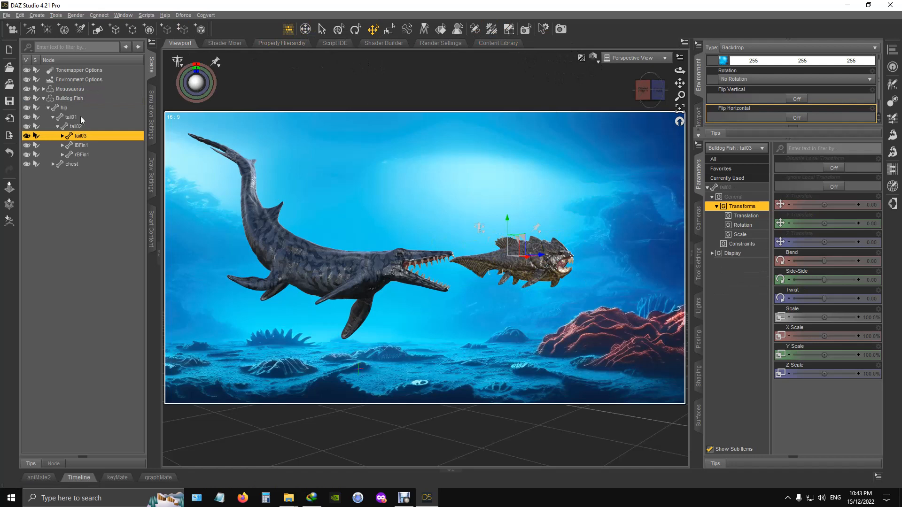
# - Apply the BDF Skin Red material from the Bulldog Fish skin library to the whole fish figure
pyautogui.click(69, 99)
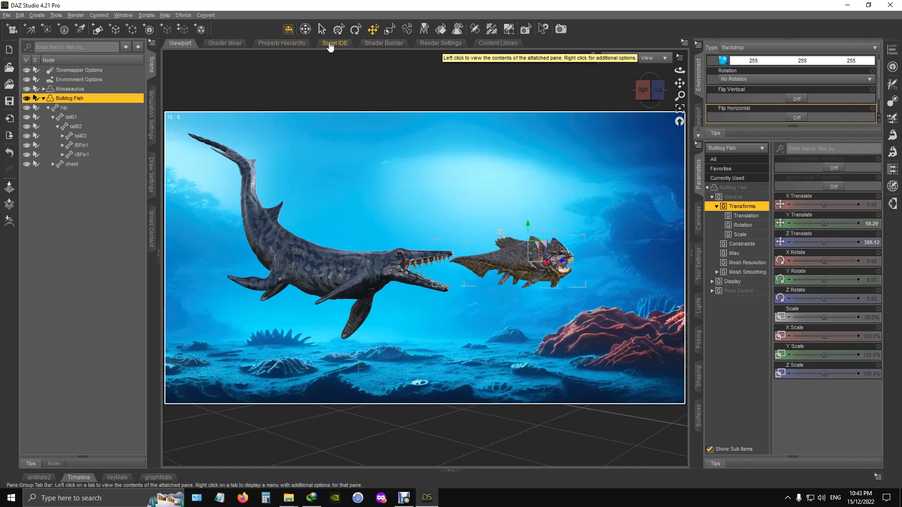
pyautogui.click(495, 43)
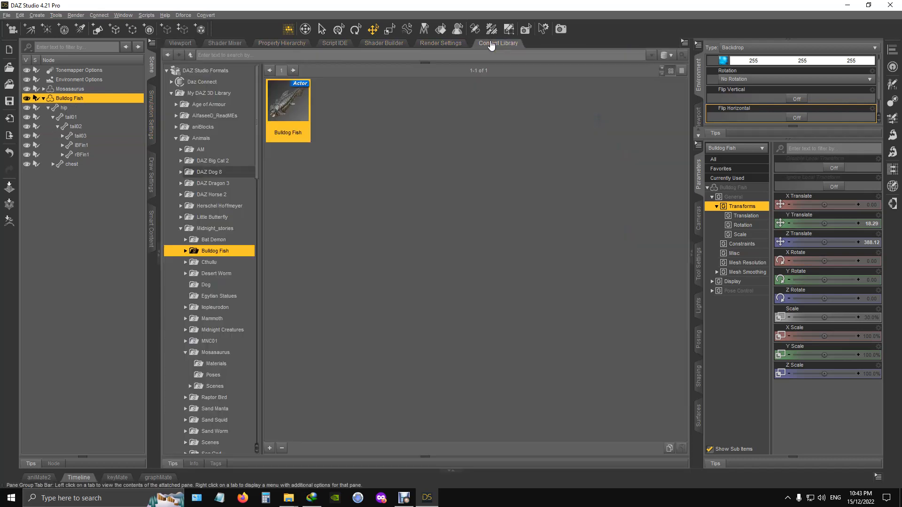
pyautogui.click(185, 251)
pyautogui.click(221, 264)
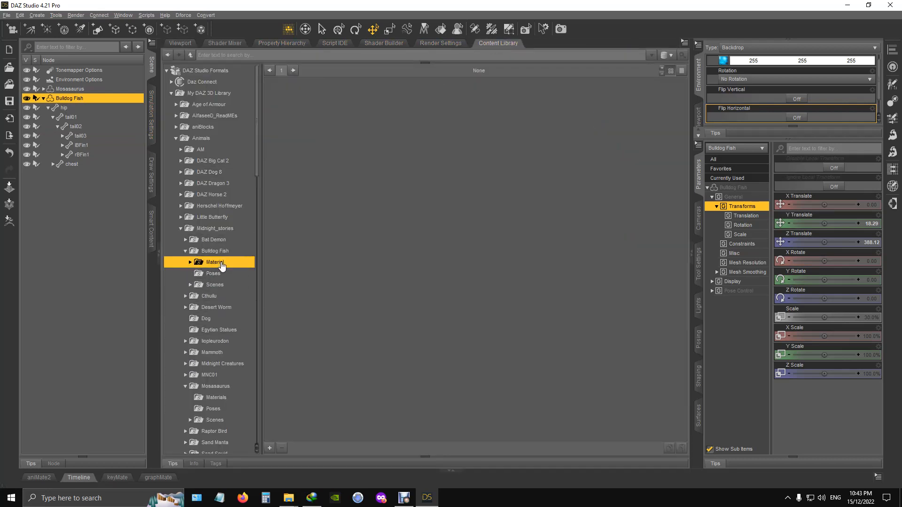
pyautogui.click(190, 263)
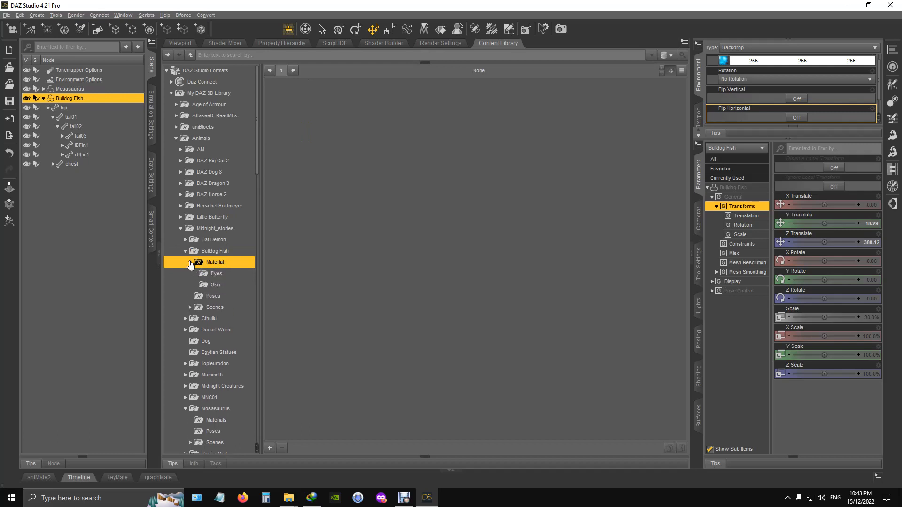
pyautogui.click(233, 285)
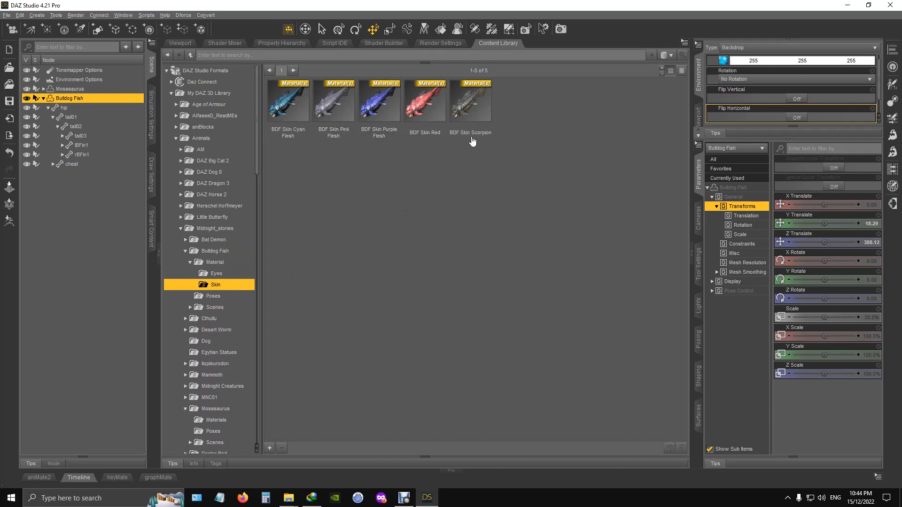
pyautogui.click(413, 104)
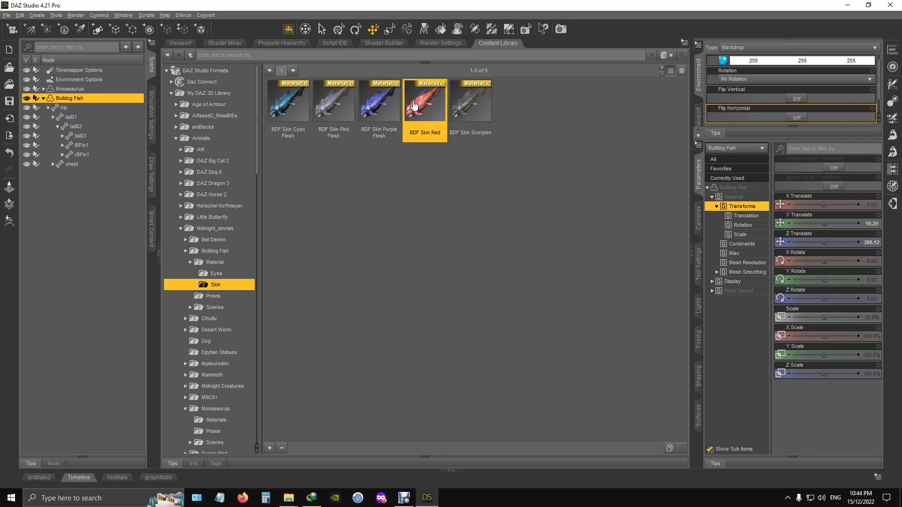
# - Apply the BDF Escape1 pose to the Bulldog Fish and turn the figure about 41 degrees on Y
pyautogui.click(215, 296)
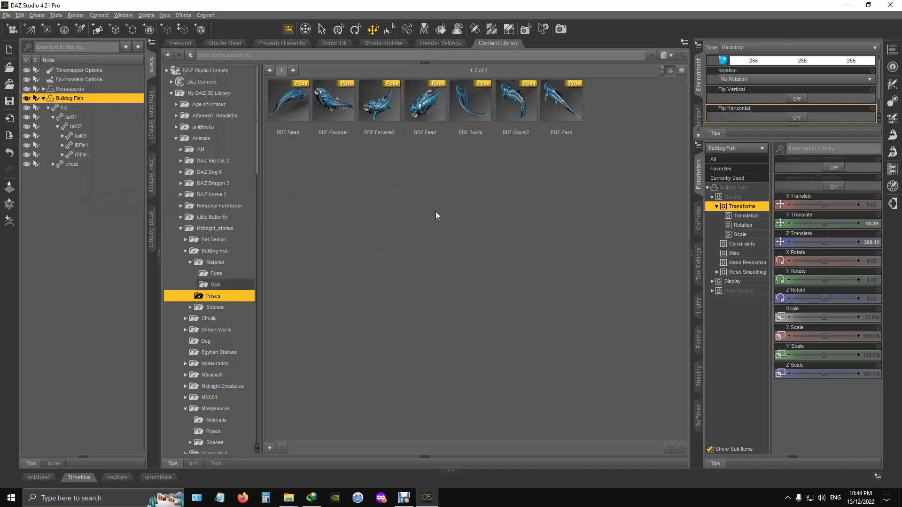
pyautogui.doubleClick(335, 104)
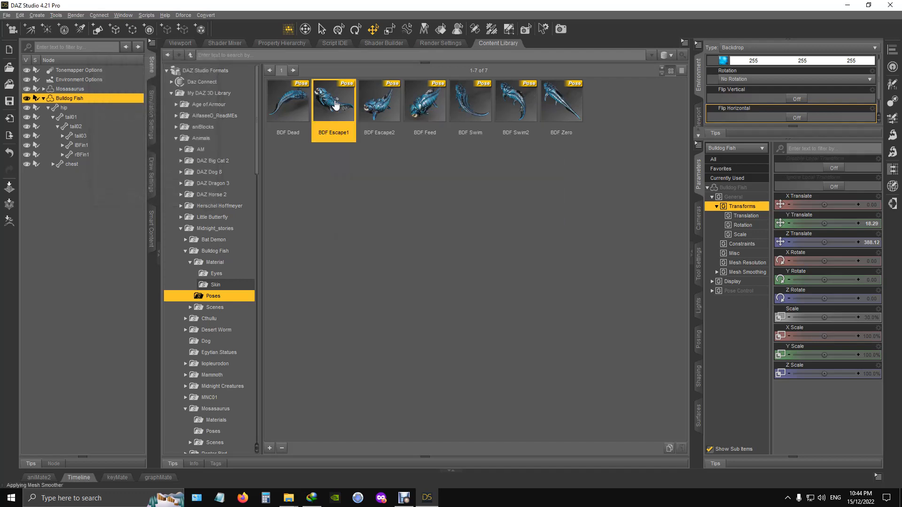
pyautogui.click(187, 44)
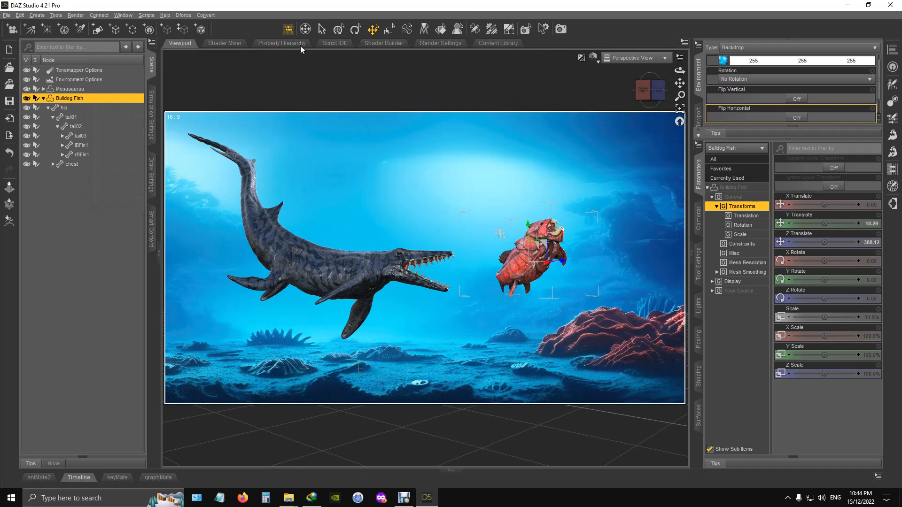
pyautogui.click(356, 29)
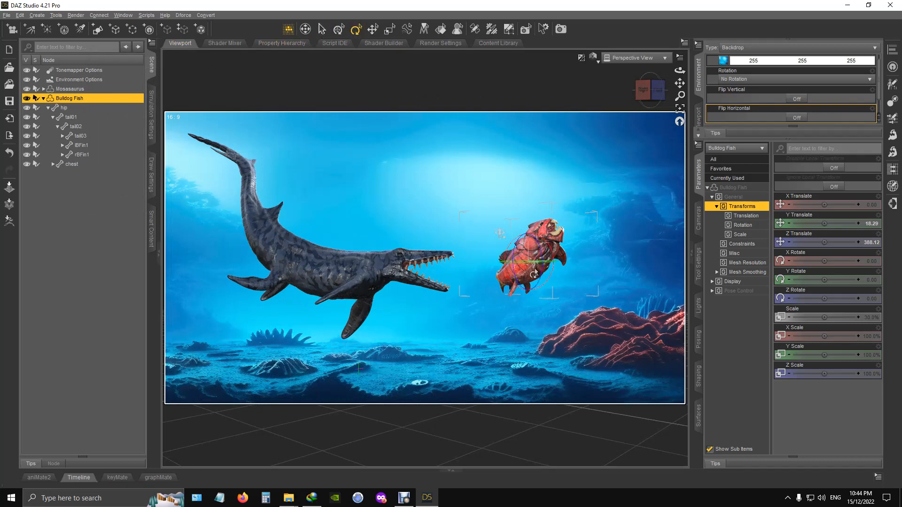
pyautogui.moveTo(521, 265); pyautogui.dragTo(534, 271)
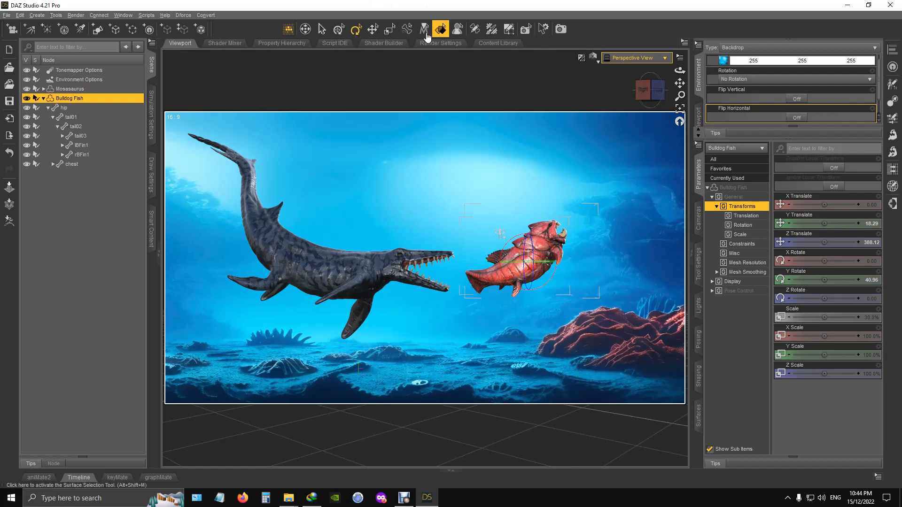
# - Scale the Bulldog Fish to about 20.9% and reposition it near the Mosasaurus's jaws at about X -16.86, Y 24.35, Z 368.70
pyautogui.click(373, 29)
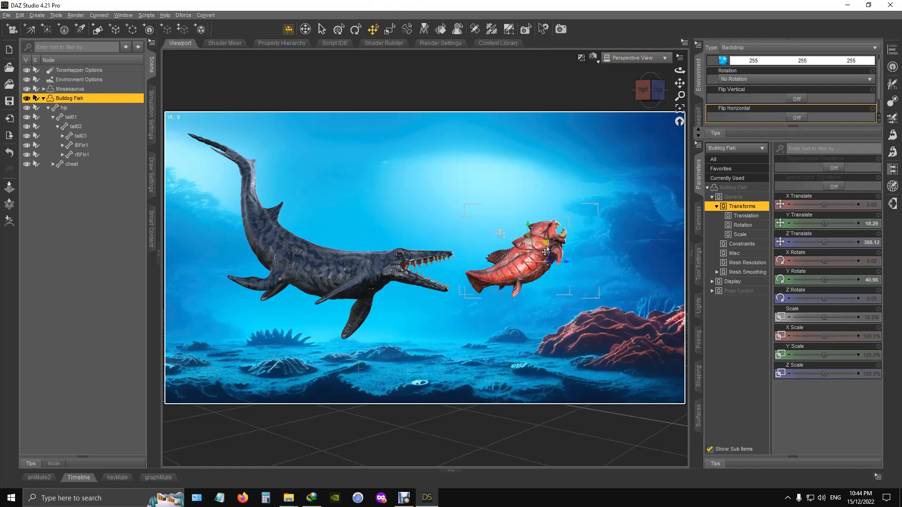
pyautogui.moveTo(551, 239); pyautogui.dragTo(538, 261)
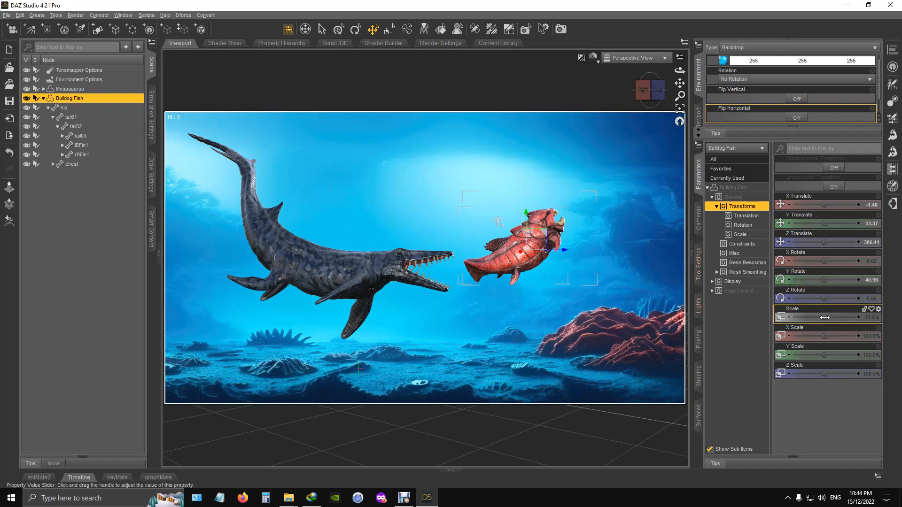
pyautogui.moveTo(824, 317); pyautogui.dragTo(812, 317)
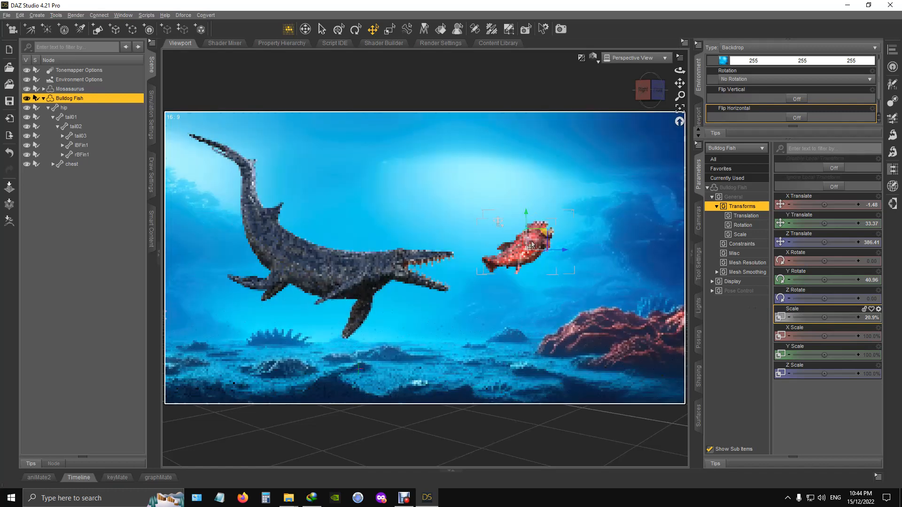
pyautogui.moveTo(545, 232)
pyautogui.mouseDown()
pyautogui.moveTo(511, 248)
pyautogui.moveTo(526, 242)
pyautogui.mouseUp()
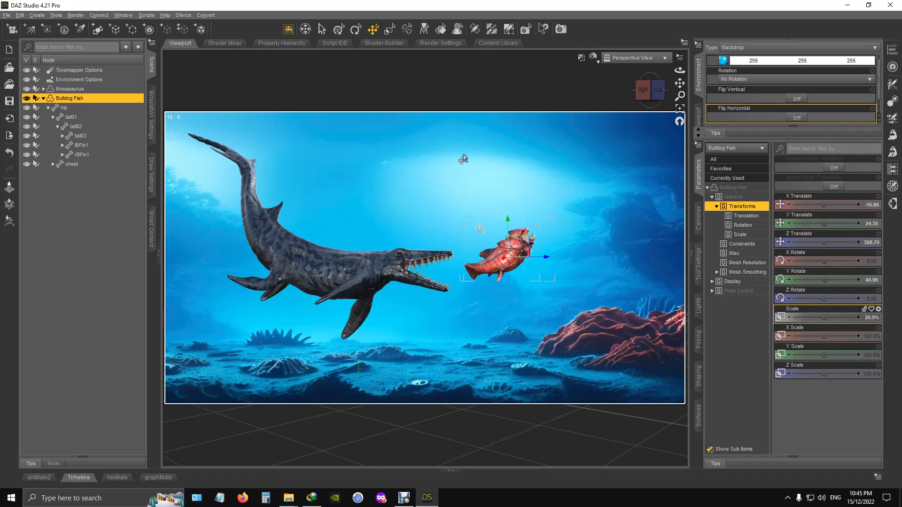
# - Create a 1 m sphere primitive at the world center and move it above the creatures to about X 153.70 and Y 407
pyautogui.click(98, 31)
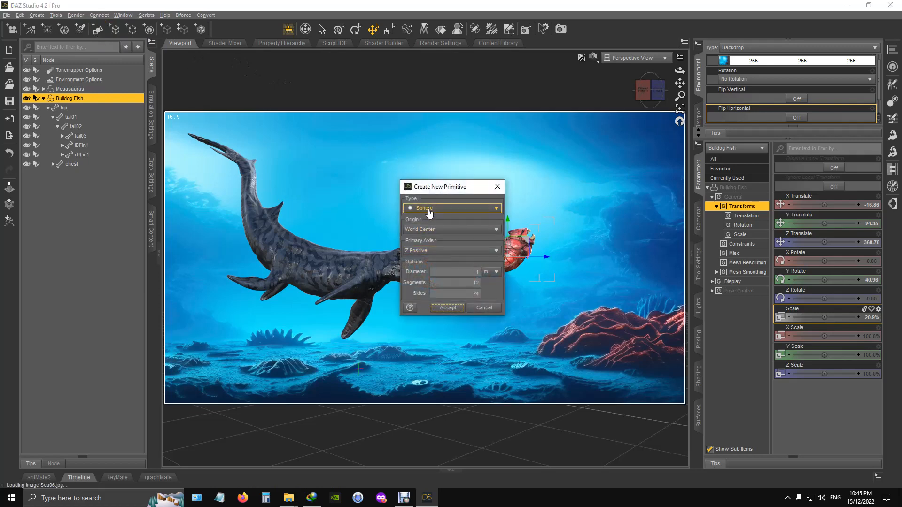
pyautogui.click(448, 308)
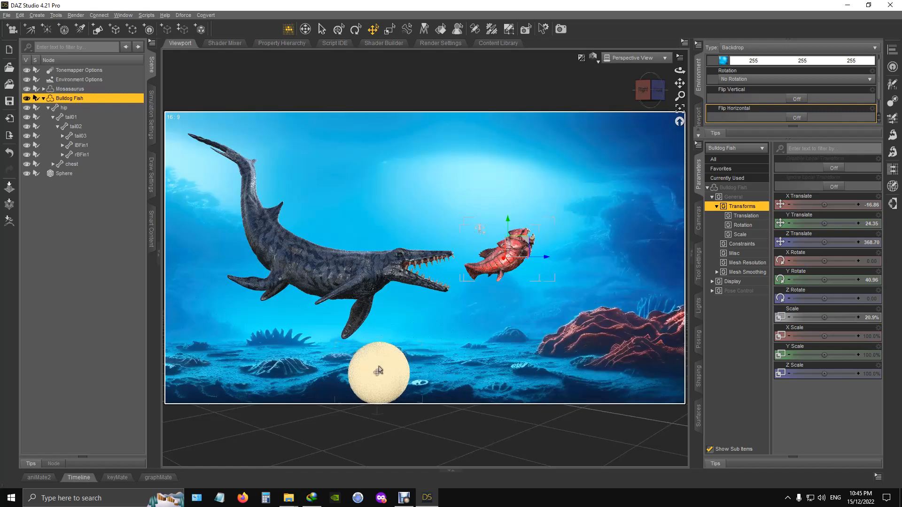
pyautogui.click(378, 370)
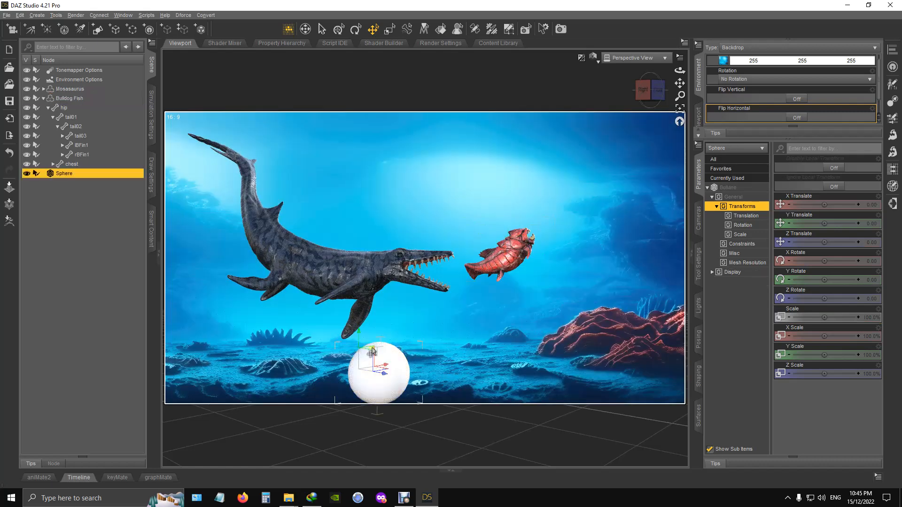
pyautogui.moveTo(371, 351); pyautogui.dragTo(447, 220)
pyautogui.moveTo(454, 171); pyautogui.dragTo(436, 137)
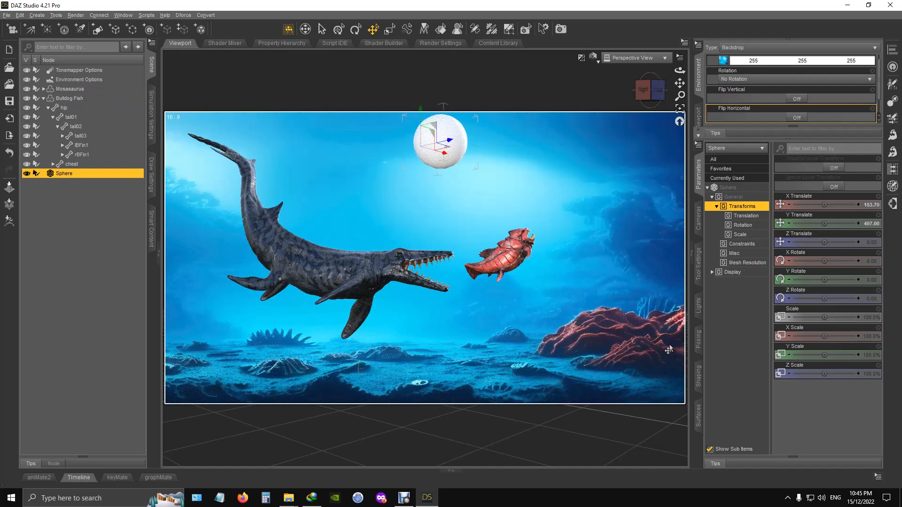
# - Set the Glossy Layered Weight of the sphere's surface to 0.00
pyautogui.click(697, 418)
pyautogui.click(730, 196)
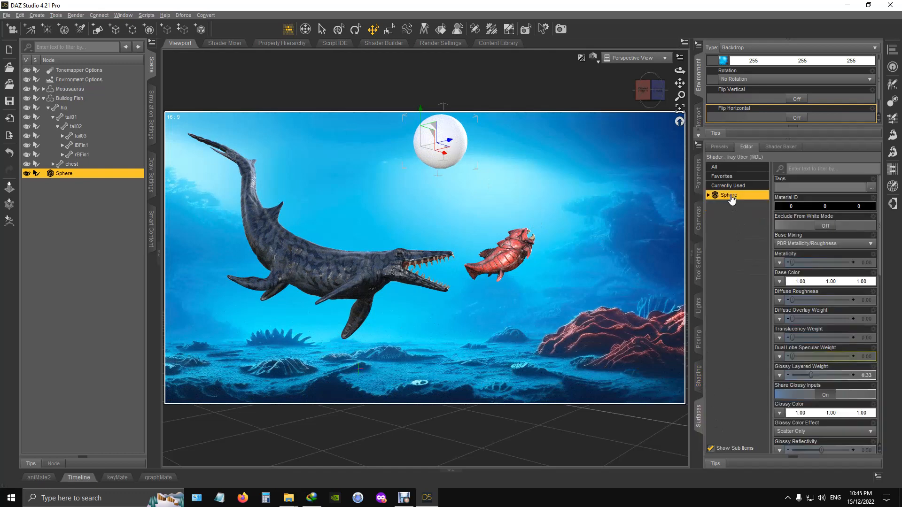
pyautogui.click(708, 194)
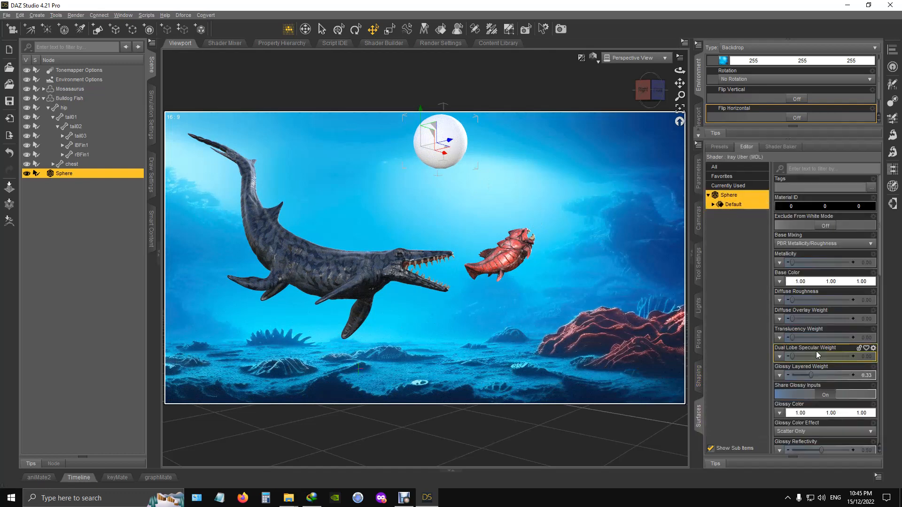
pyautogui.moveTo(811, 376); pyautogui.dragTo(791, 376)
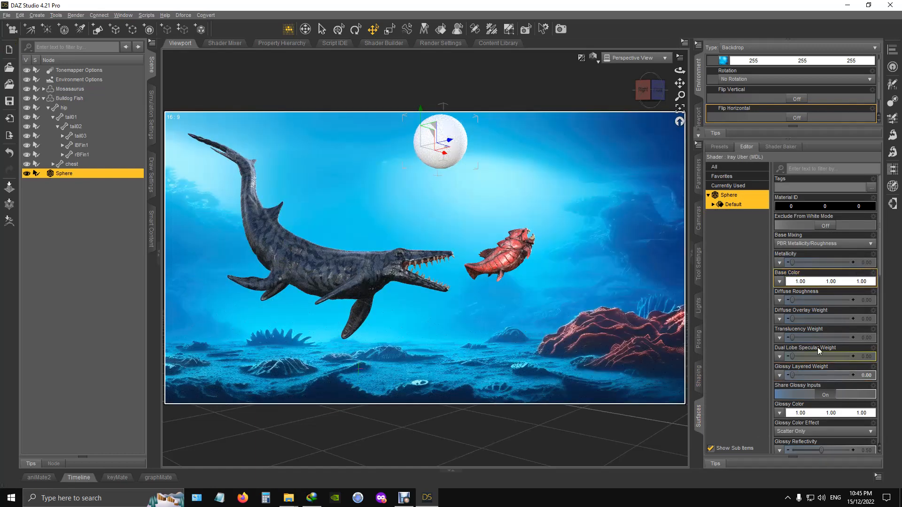
# - Make the sphere emit light with a white Emission Color and set its Luminance Units to kcd/m^2
pyautogui.scroll(-10, 819, 358)
pyautogui.scroll(-5, 822, 361)
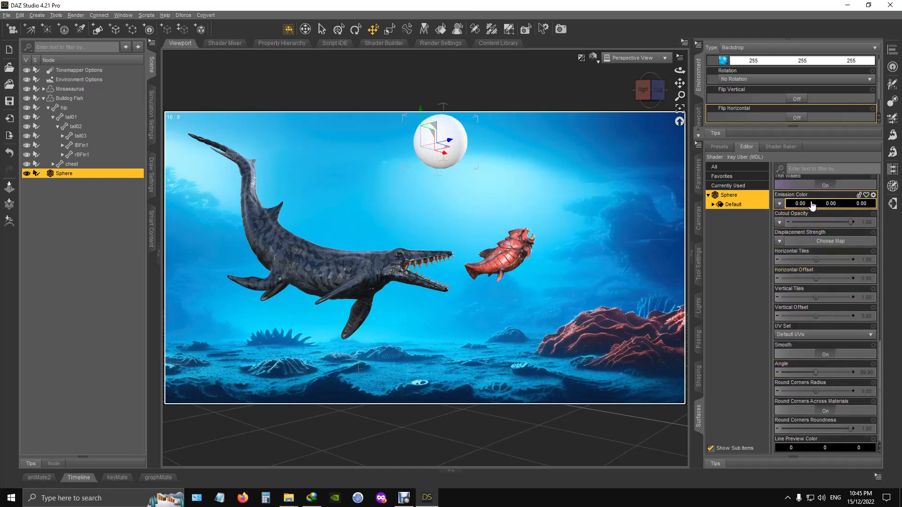
pyautogui.click(814, 205)
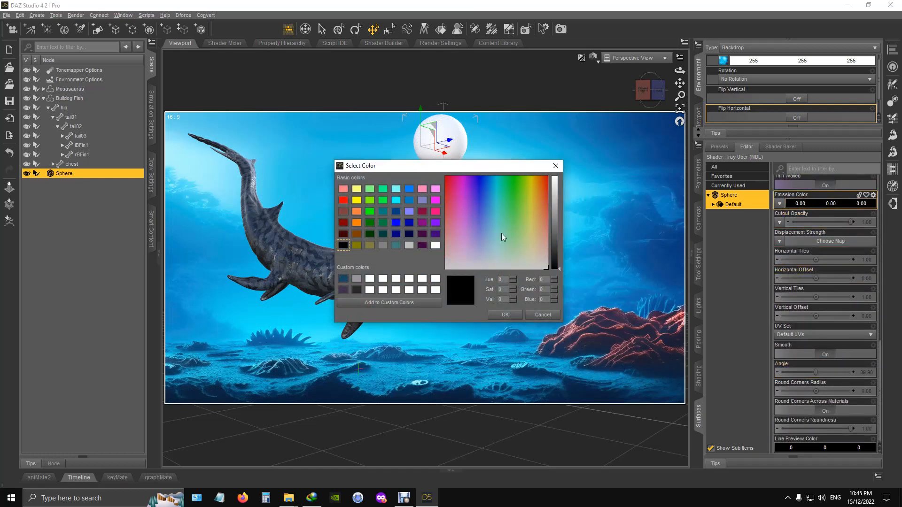
pyautogui.click(437, 245)
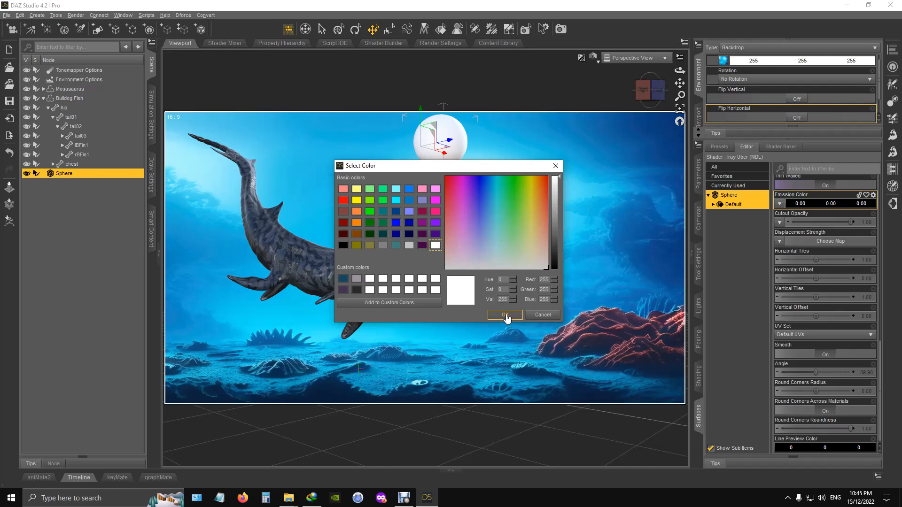
pyautogui.click(504, 315)
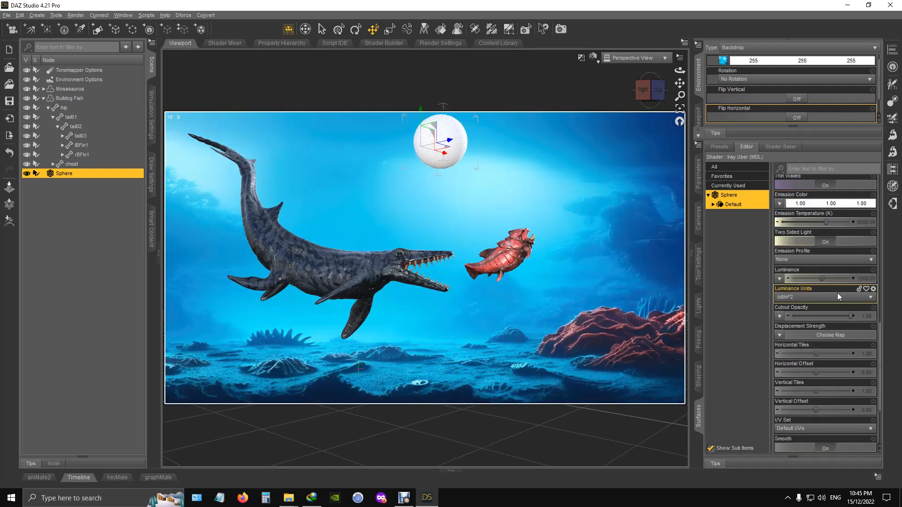
pyautogui.click(807, 298)
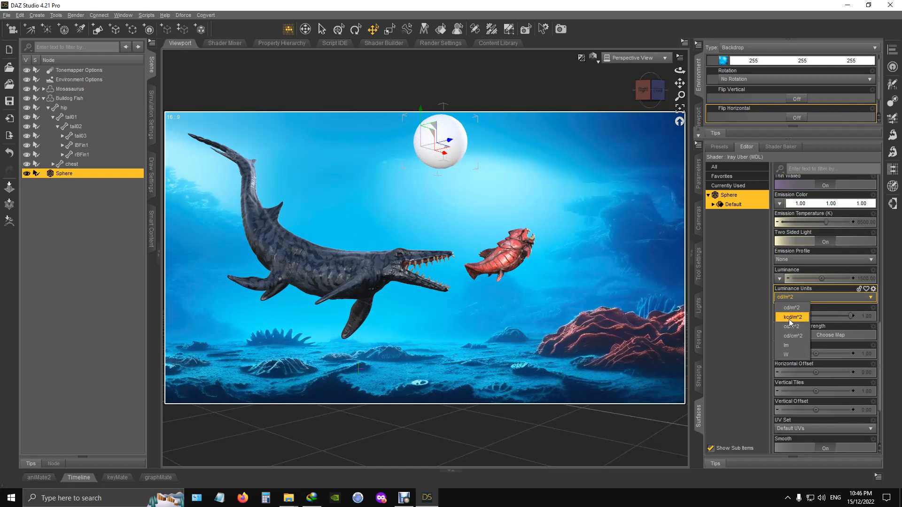
pyautogui.click(788, 318)
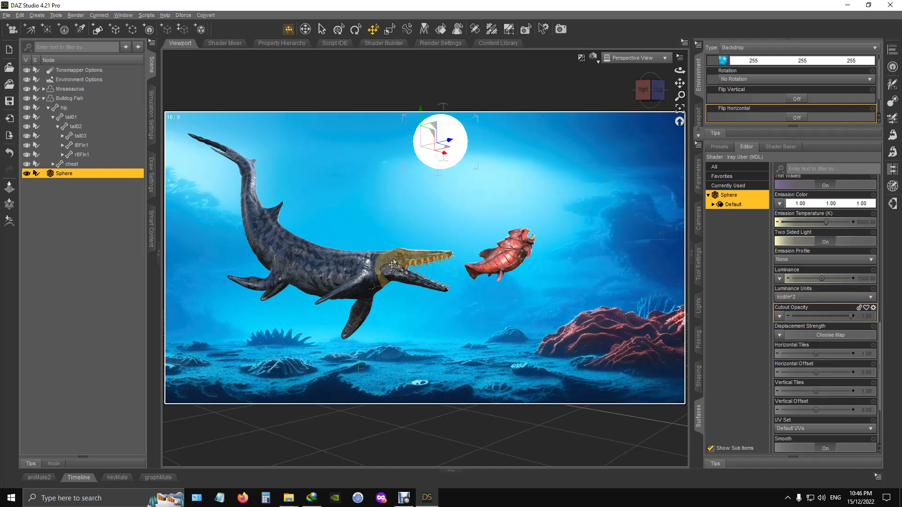
# - Move the glowing sphere lower and toward the fish, so it sits between the Mosasaurus's head and the Bulldog Fish
pyautogui.moveTo(433, 127); pyautogui.dragTo(461, 161)
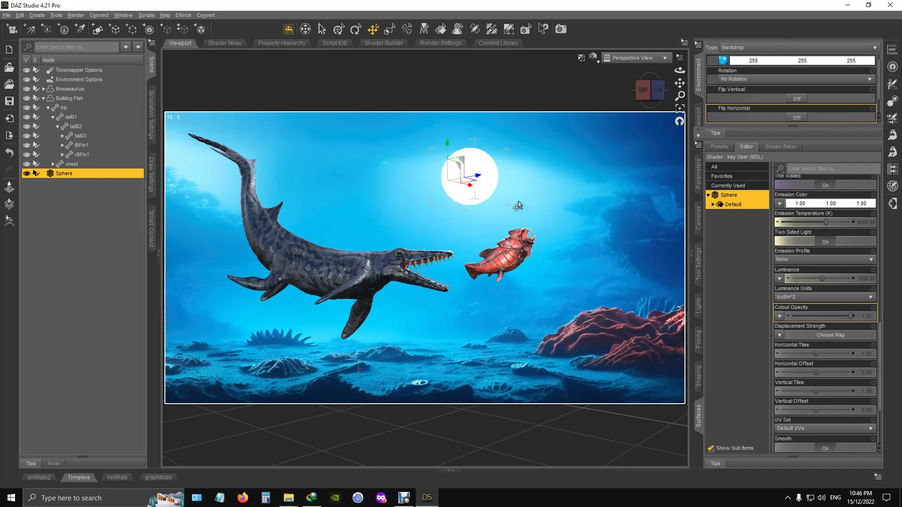
pyautogui.moveTo(474, 185)
pyautogui.mouseDown()
pyautogui.moveTo(470, 194)
pyautogui.moveTo(472, 166)
pyautogui.moveTo(469, 177)
pyautogui.mouseUp()
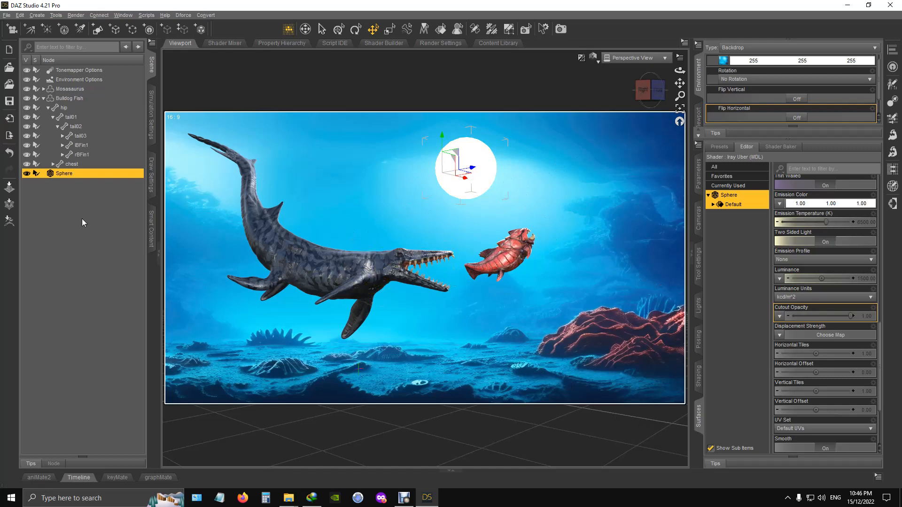
# - Move the Mosasaurus slightly upward and forward so its open jaws come closer to the Bulldog Fish's tail
pyautogui.click(699, 114)
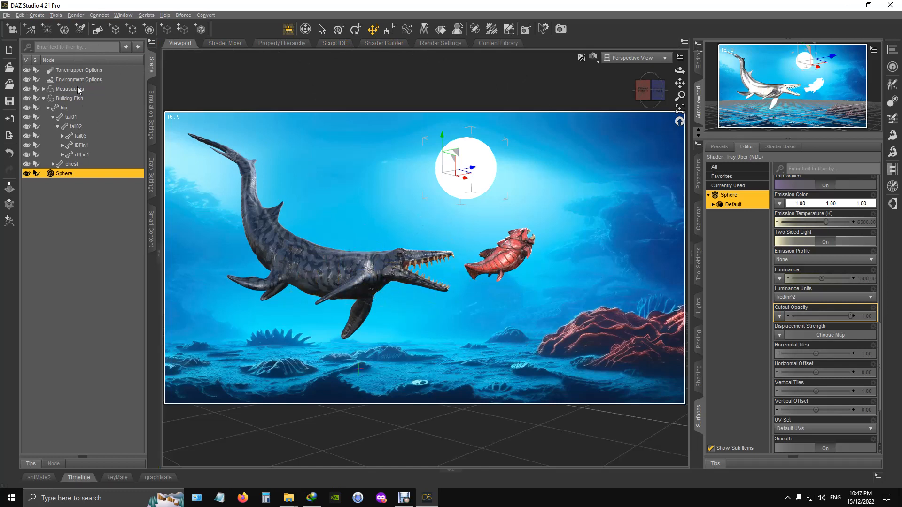
pyautogui.click(70, 89)
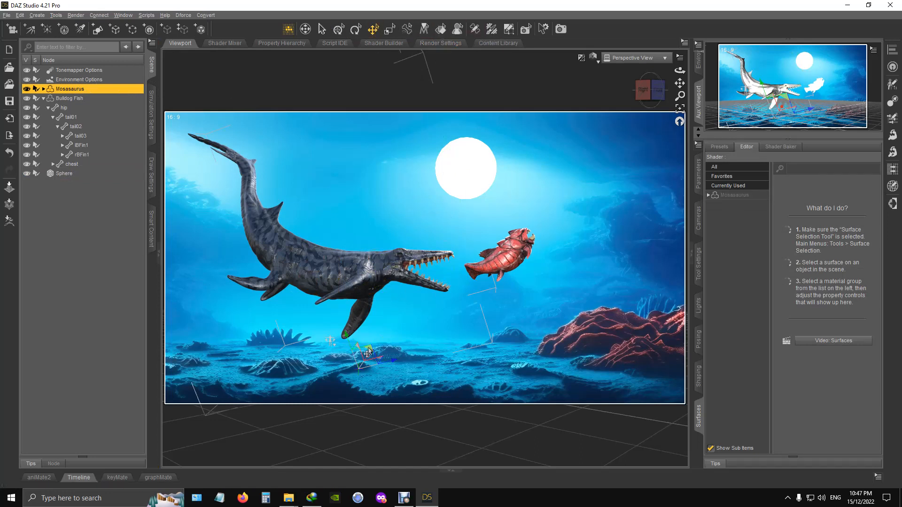
pyautogui.moveTo(368, 351); pyautogui.dragTo(371, 340)
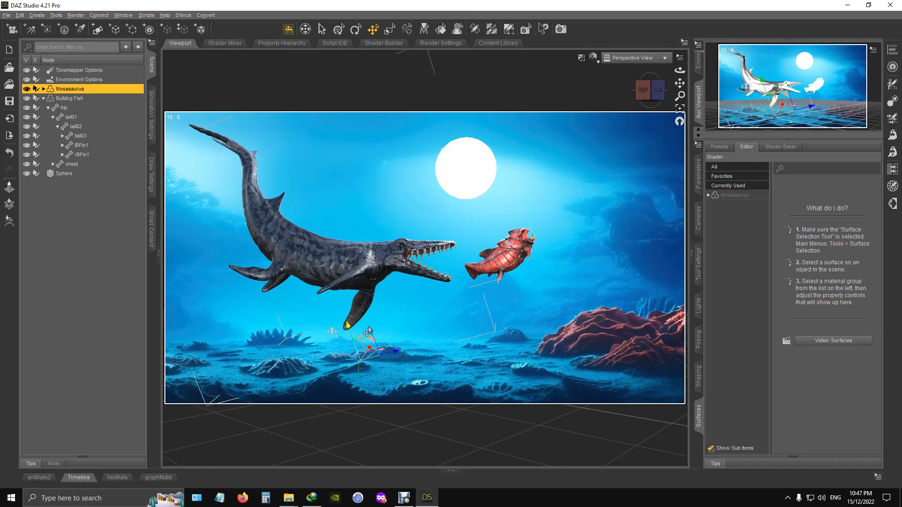
pyautogui.moveTo(374, 344); pyautogui.dragTo(383, 344)
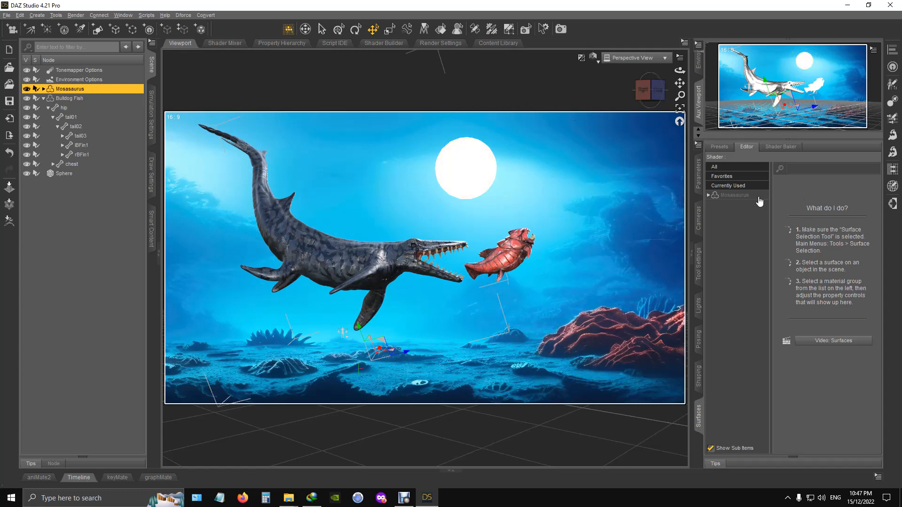
# - Turn off Visible in Render for the sea backdrop
pyautogui.click(698, 64)
pyautogui.scroll(-2, 807, 94)
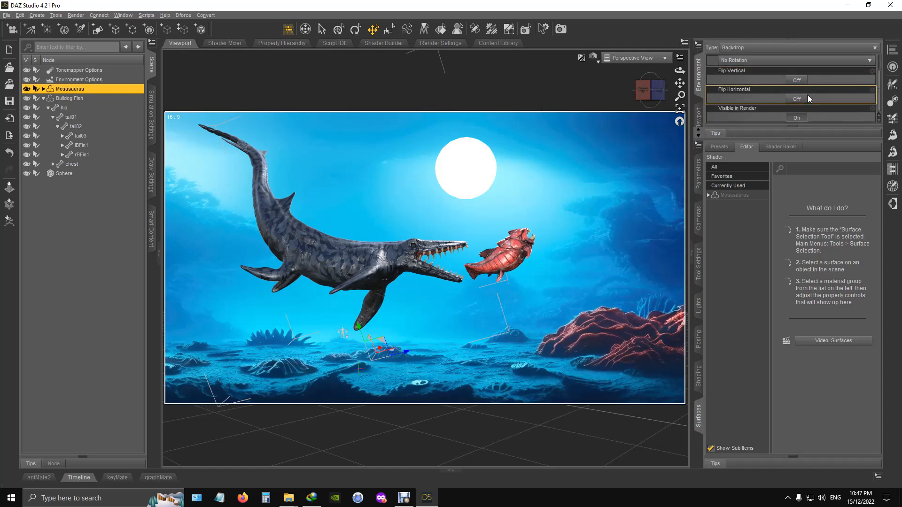
pyautogui.scroll(3, 754, 102)
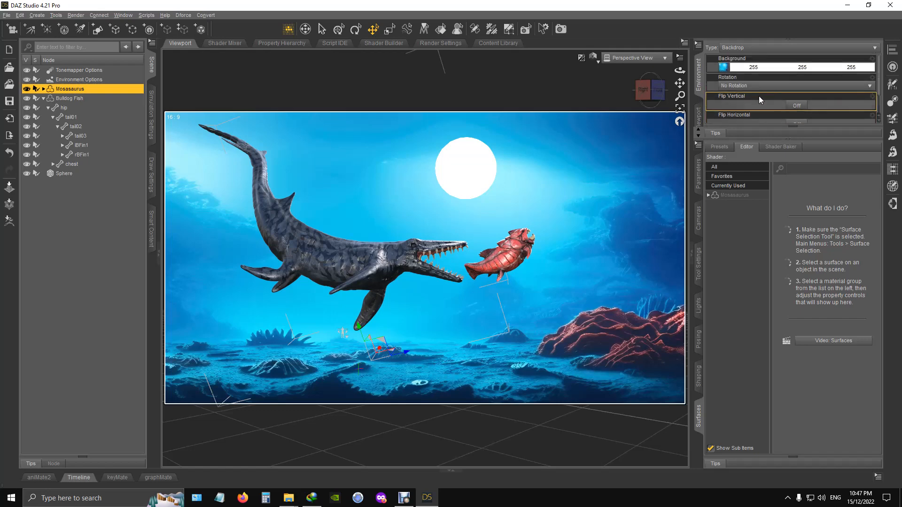
pyautogui.scroll(-3, 739, 114)
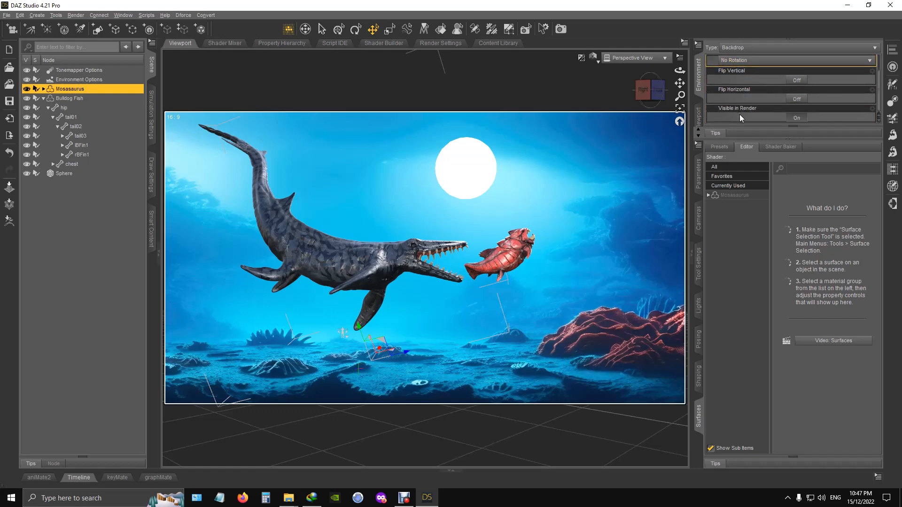
pyautogui.click(800, 120)
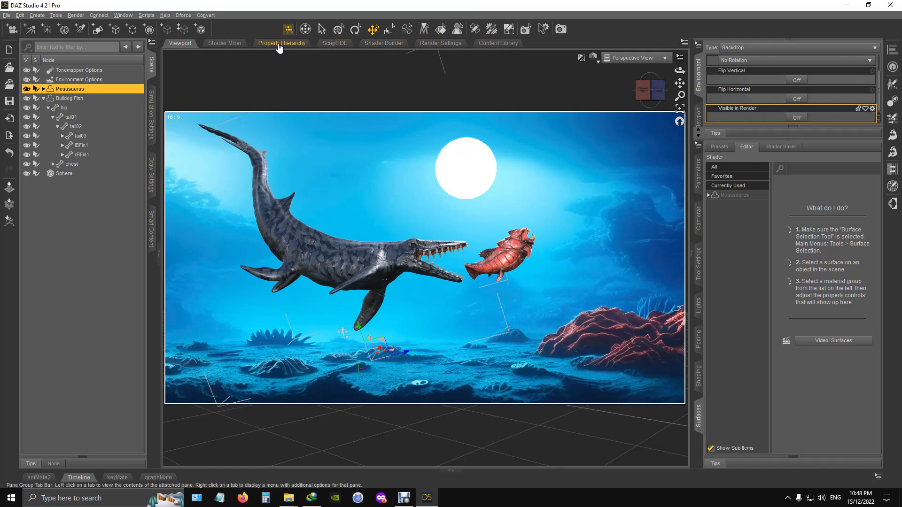
# - Render the scene, examine the creatures and the area beneath them in the image, and close the render without saving
pyautogui.click(561, 30)
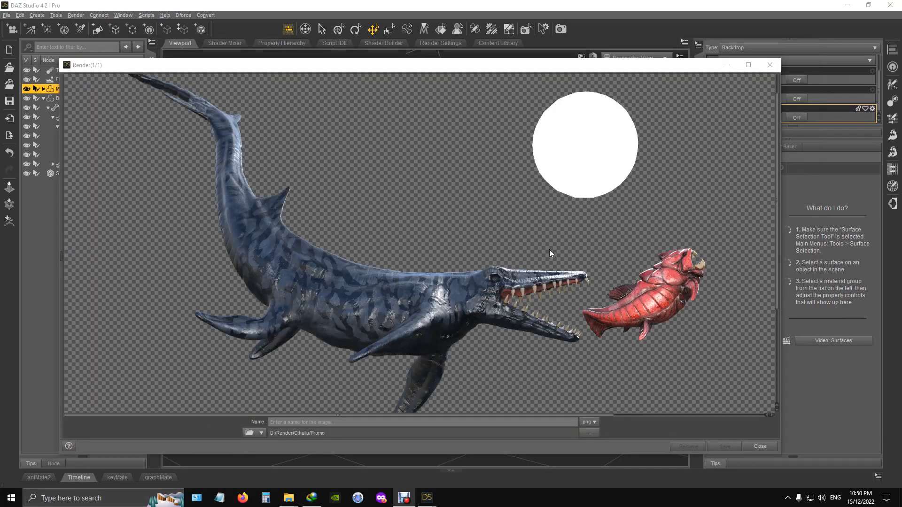
pyautogui.scroll(-5, 551, 242)
pyautogui.scroll(2, 550, 242)
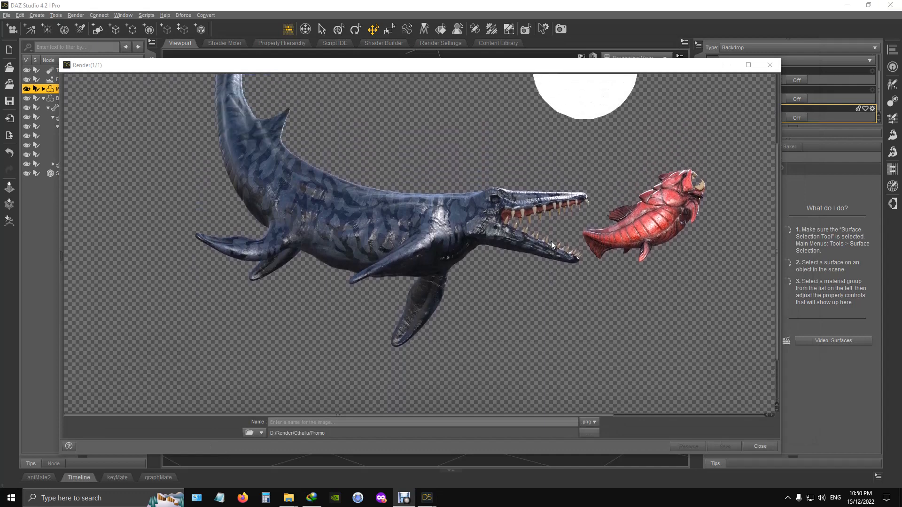
pyautogui.scroll(-3, 551, 241)
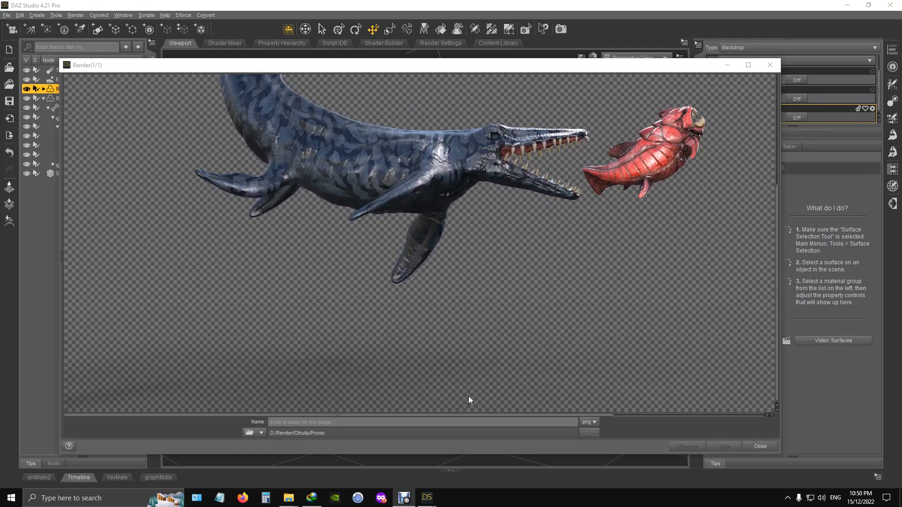
pyautogui.scroll(2, 286, 356)
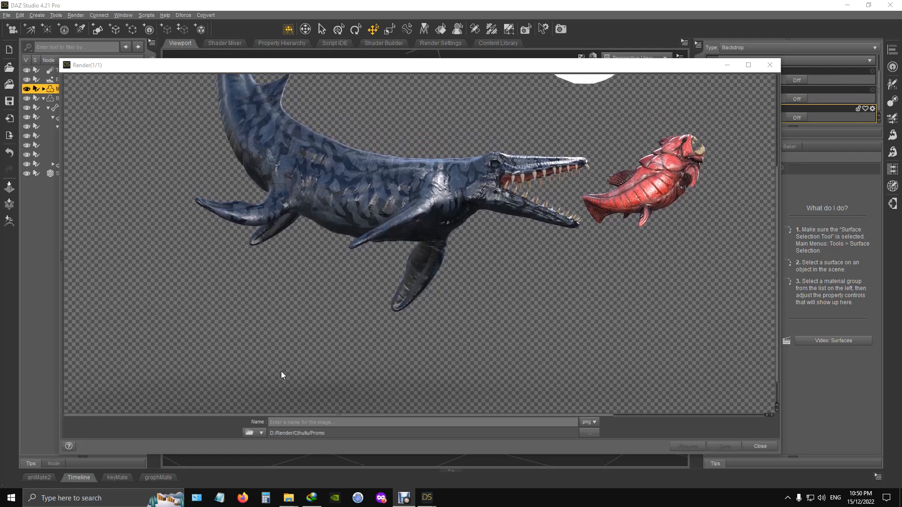
pyautogui.scroll(3, 281, 371)
pyautogui.scroll(-4, 281, 371)
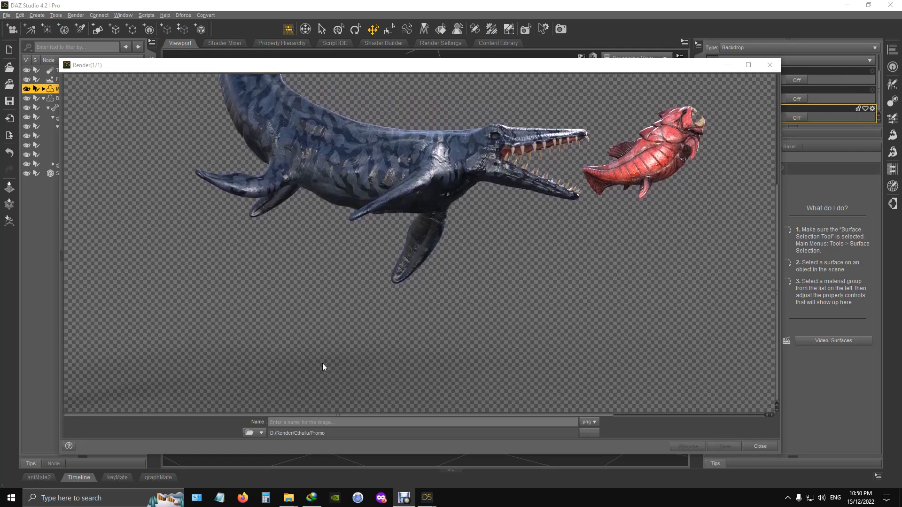
pyautogui.scroll(6, 374, 296)
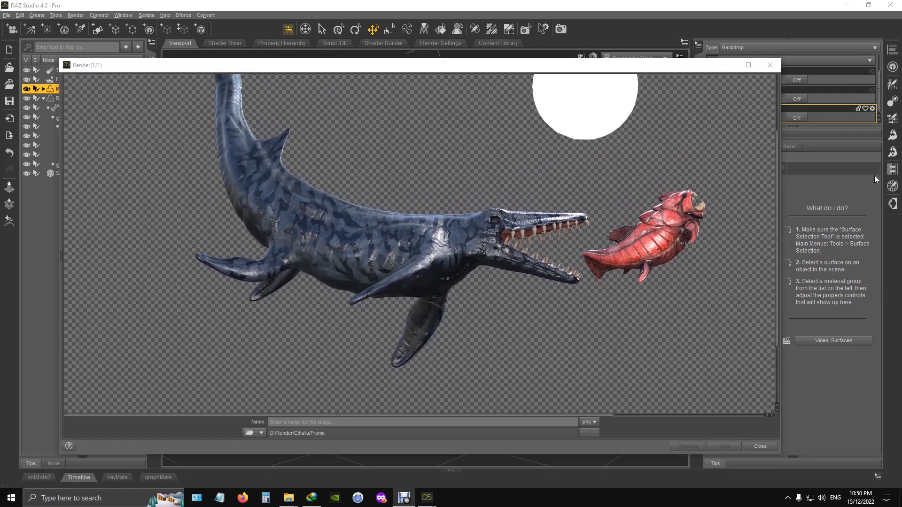
pyautogui.click(774, 67)
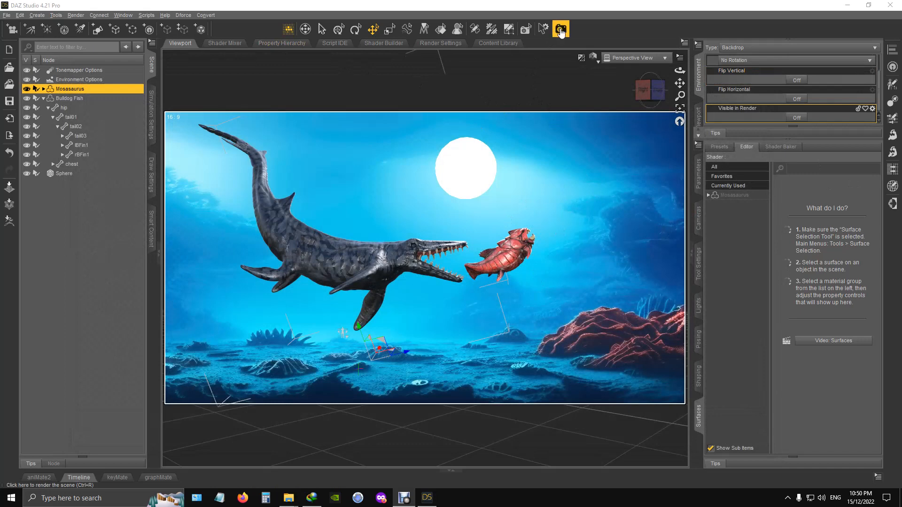
# - Create a new camera that copies the active perspective view and look through it in the viewport
pyautogui.click(12, 31)
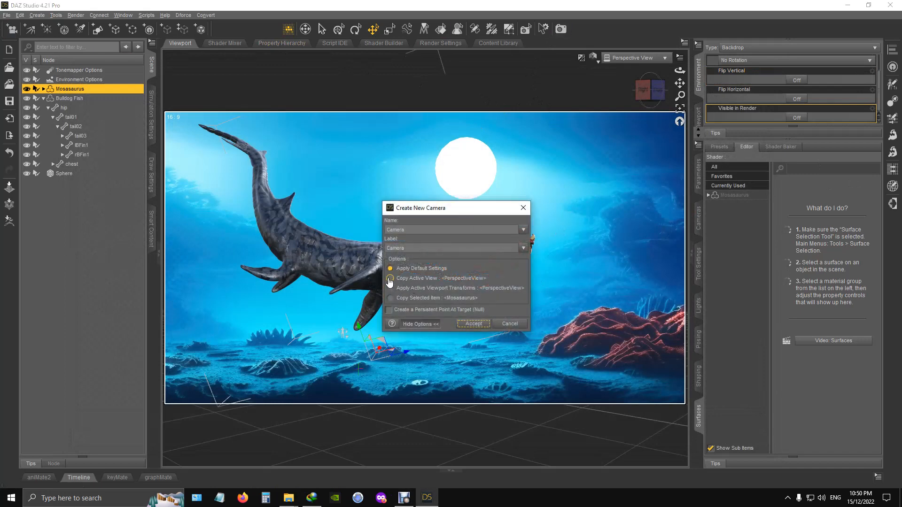
pyautogui.click(390, 278)
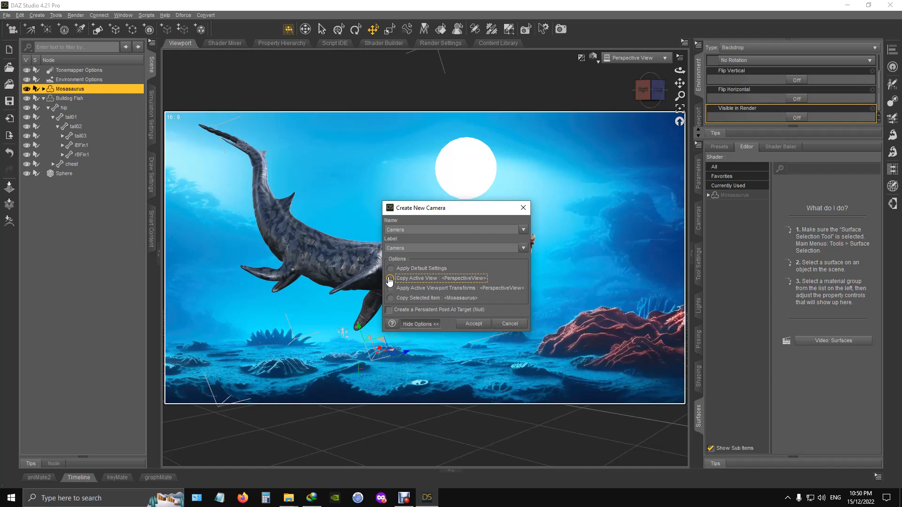
pyautogui.click(475, 326)
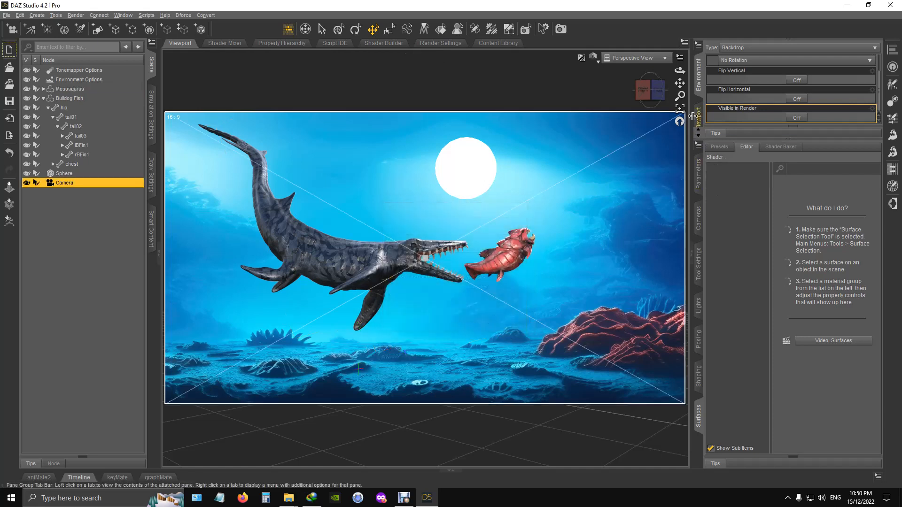
pyautogui.click(657, 59)
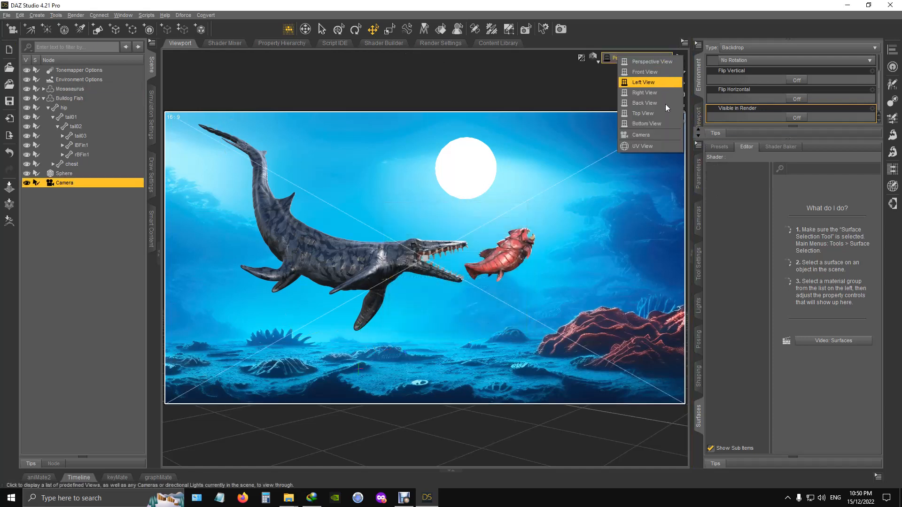
pyautogui.click(662, 137)
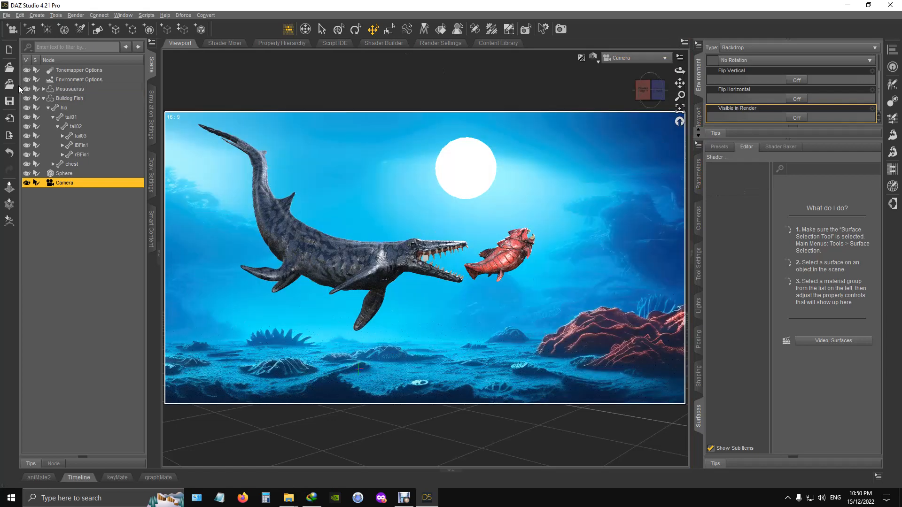
# - Turn off Draw Ground in the render's Environment settings and return to the viewport
pyautogui.click(441, 44)
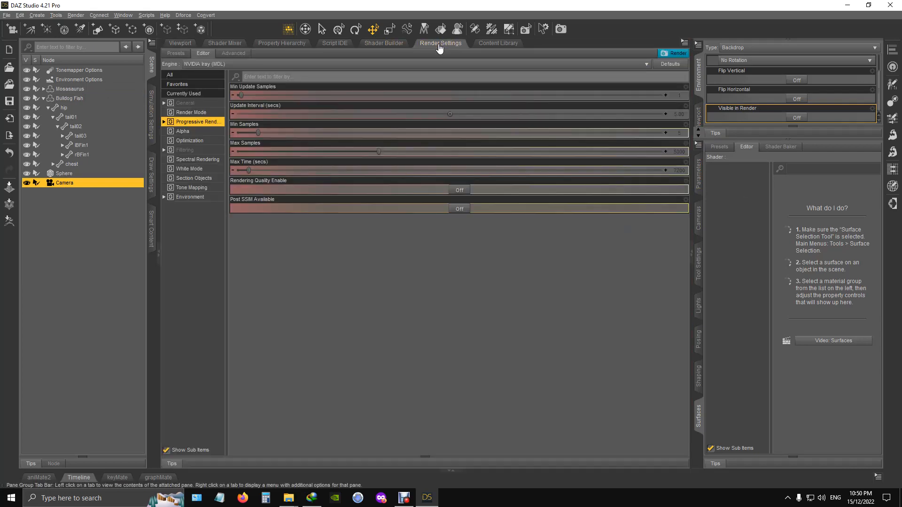
pyautogui.click(190, 198)
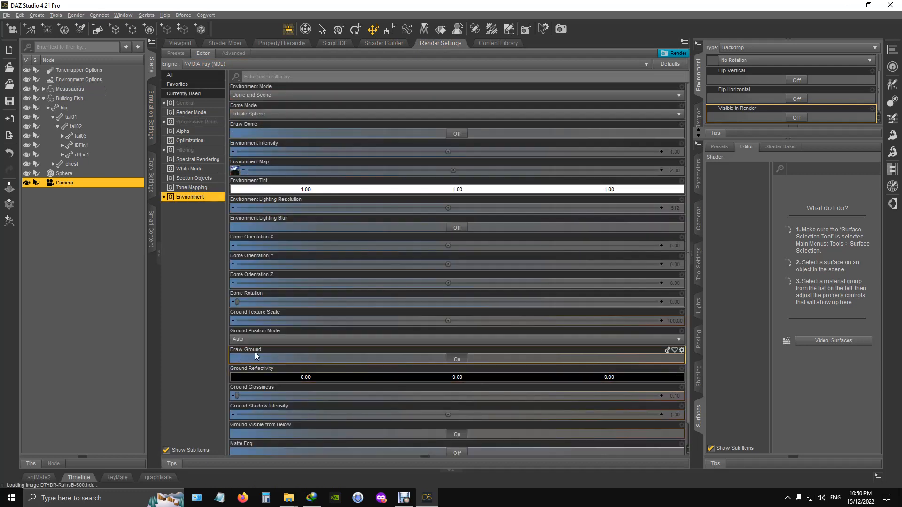
pyautogui.click(459, 360)
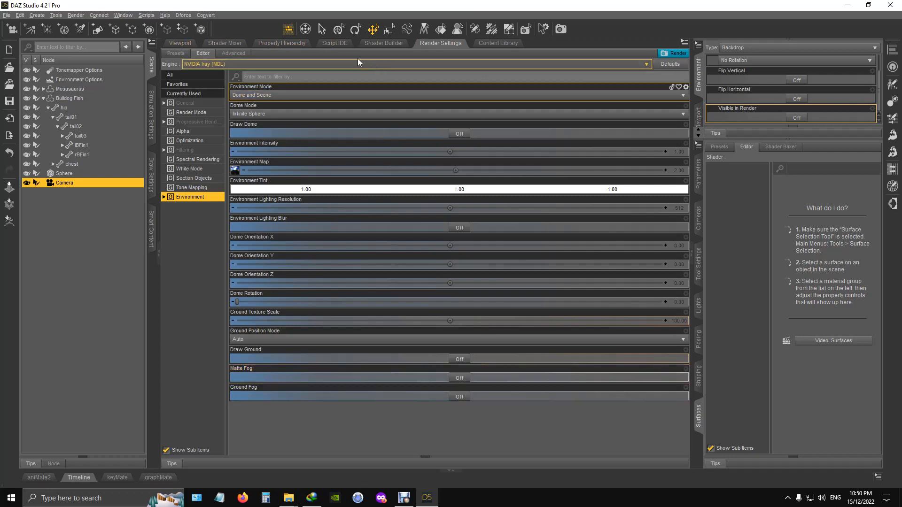
pyautogui.click(179, 44)
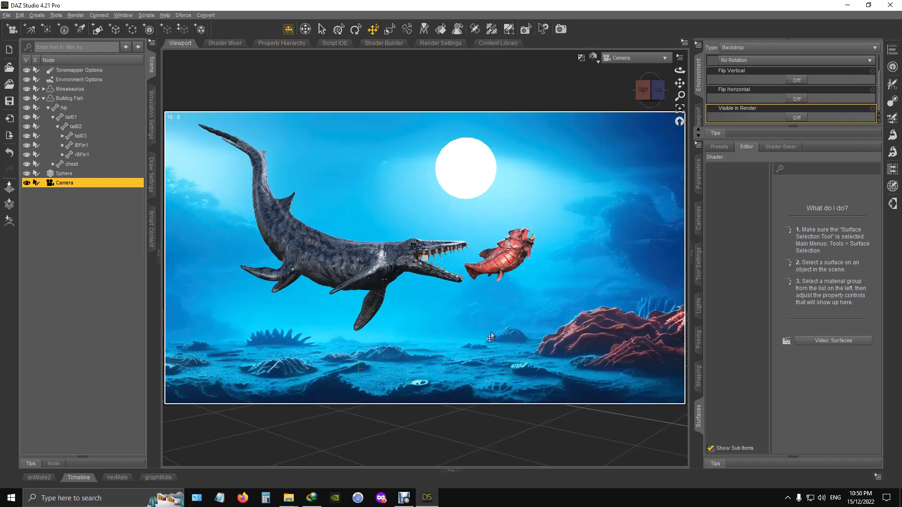
# - Save the scene as Tutorial.duf in the Promo folder, including backdrop color, backdrop image and render settings, with file compression
pyautogui.click(4, 16)
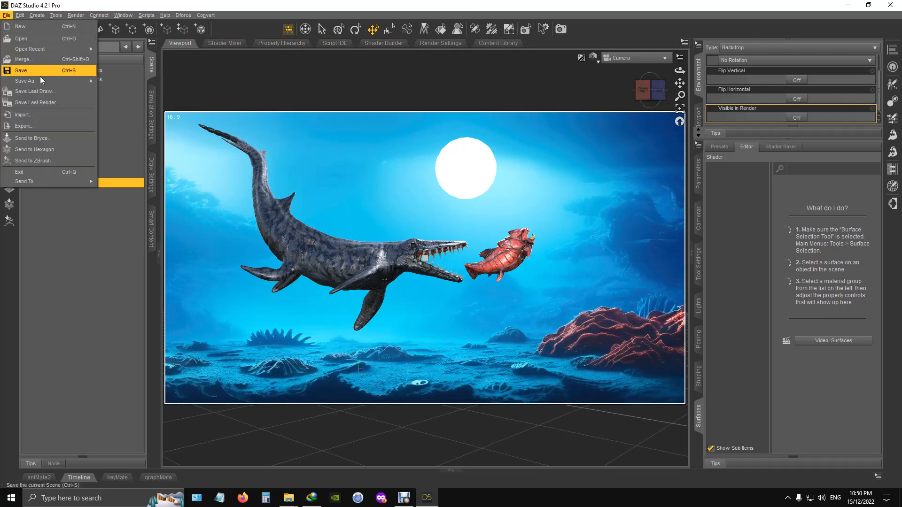
pyautogui.moveTo(50, 80)
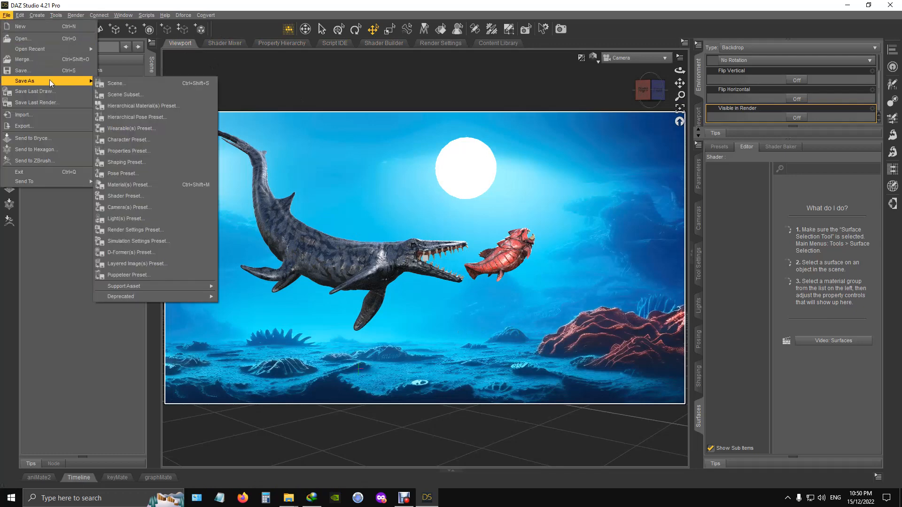
pyautogui.click(148, 82)
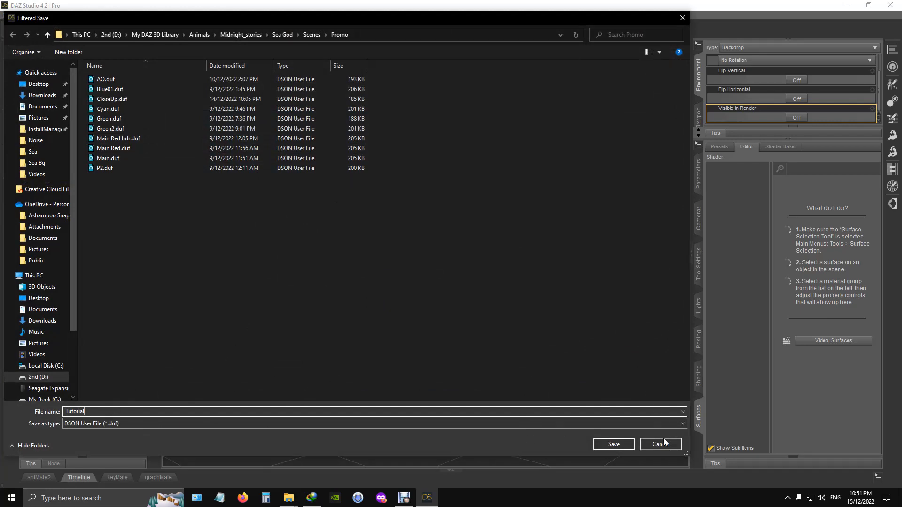
pyautogui.click(627, 445)
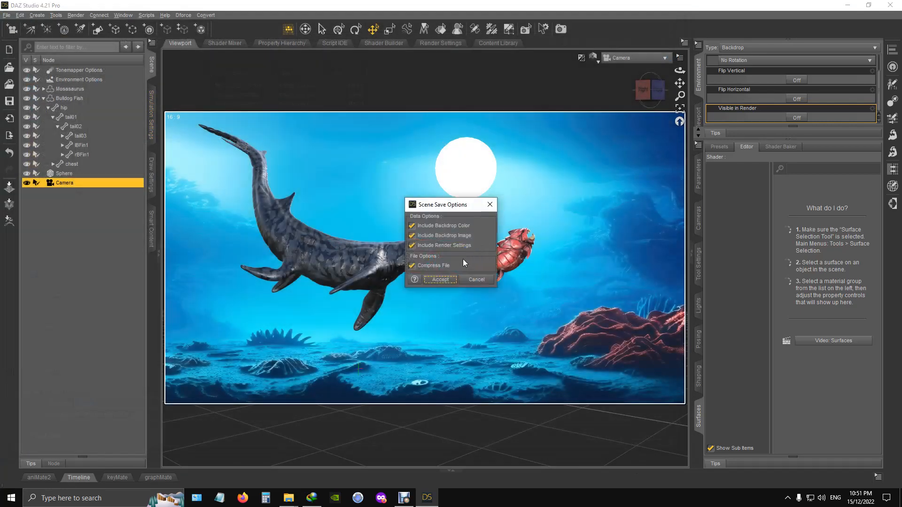
pyautogui.click(440, 280)
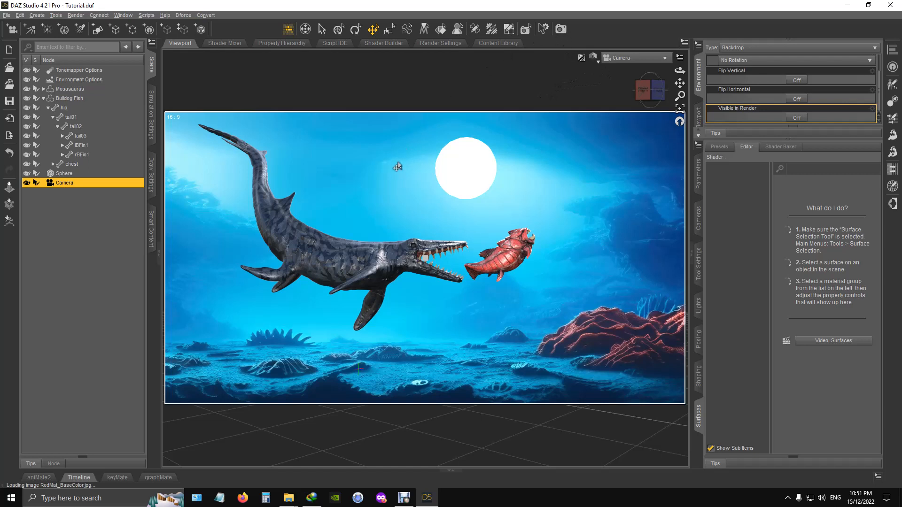
# - Render the scene through the camera and examine the whole image, including the area beneath the creatures
pyautogui.click(560, 29)
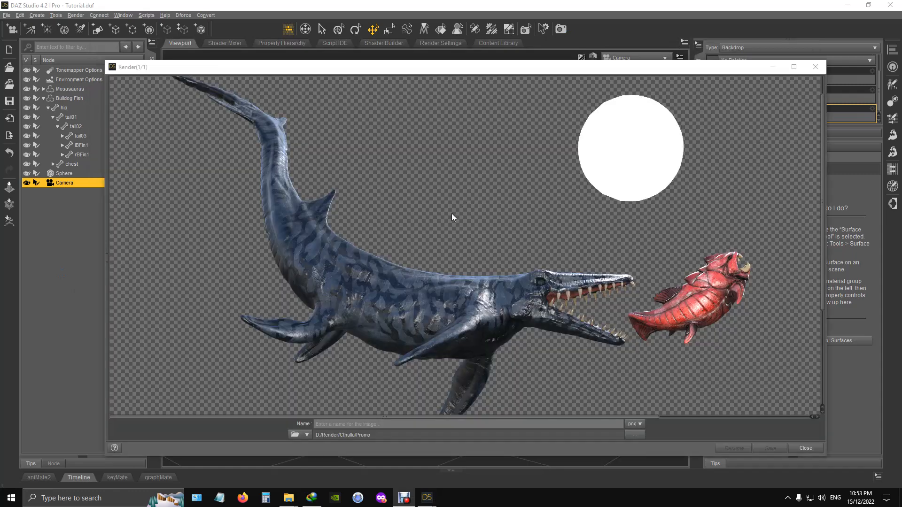
pyautogui.scroll(1, 452, 214)
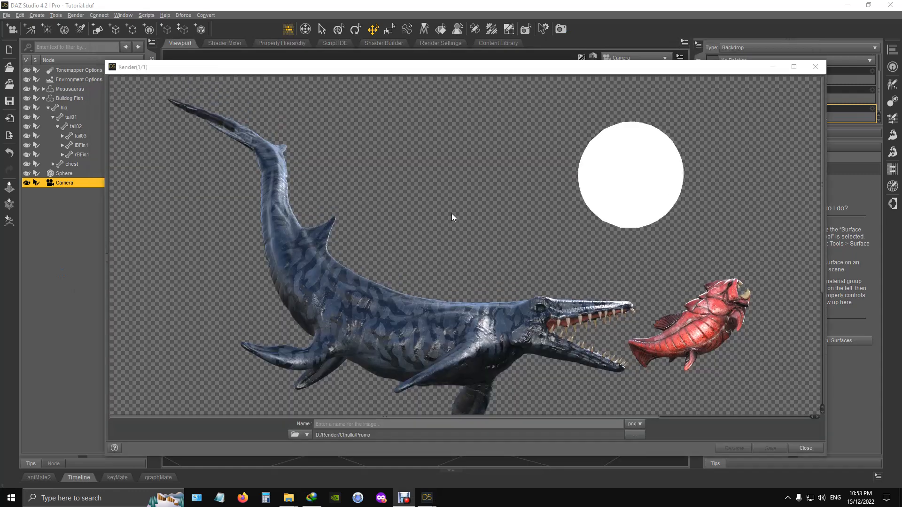
pyautogui.scroll(-6, 452, 214)
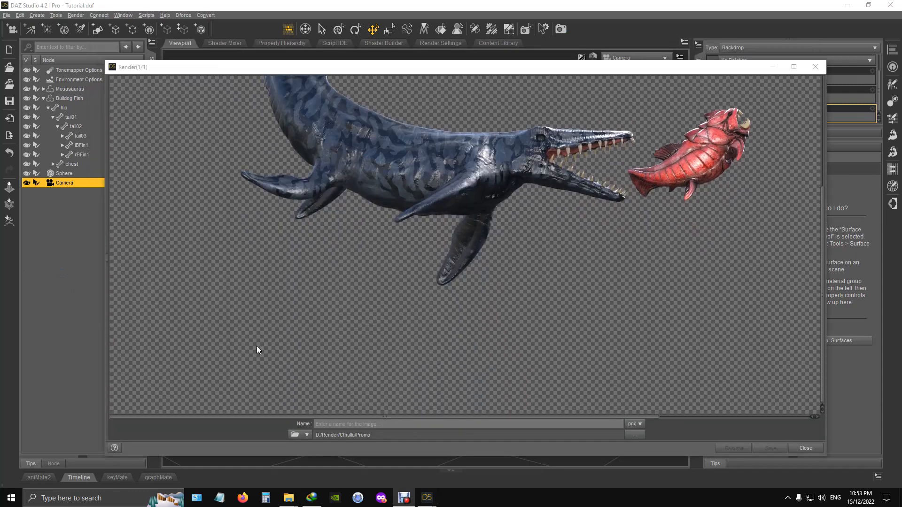
pyautogui.scroll(6, 359, 361)
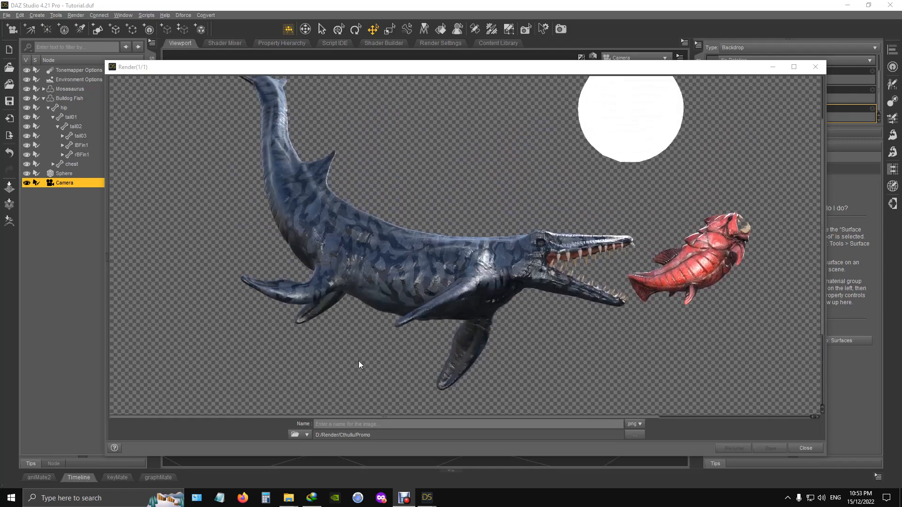
pyautogui.scroll(-6, 410, 313)
pyautogui.scroll(6, 411, 312)
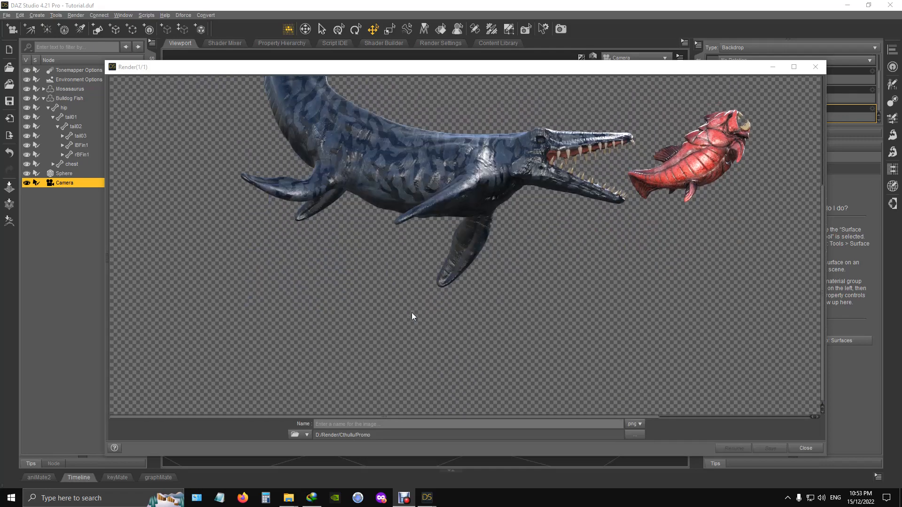
pyautogui.scroll(-2, 365, 372)
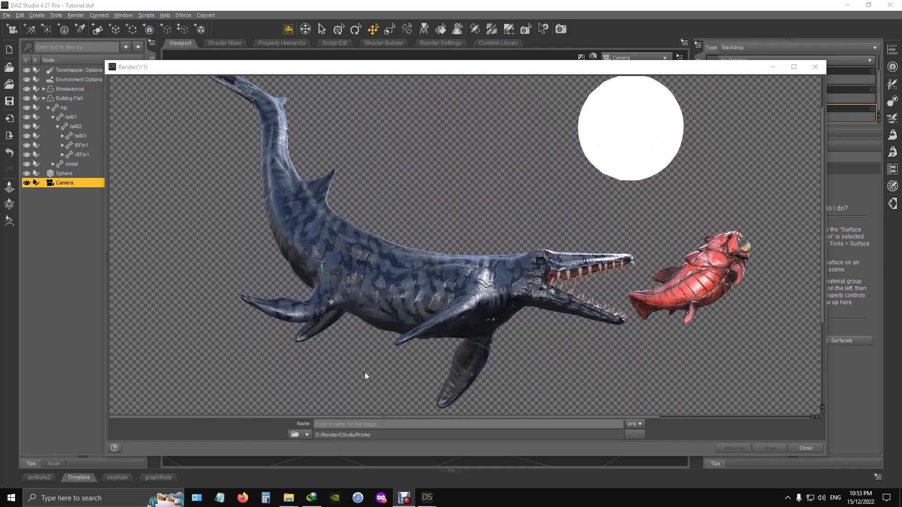
# - Save the finished render as a PNG named Tutorial
pyautogui.click(365, 423)
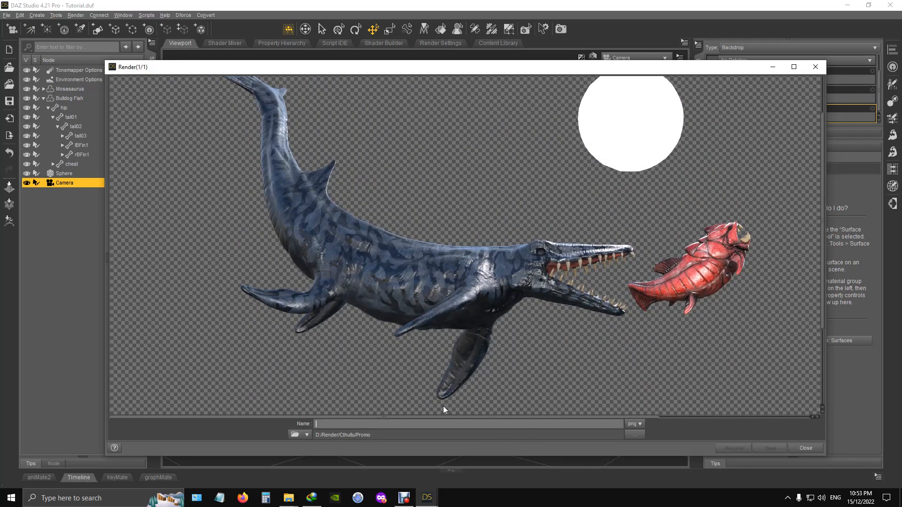
pyautogui.write('Tutorial')
pyautogui.click(770, 448)
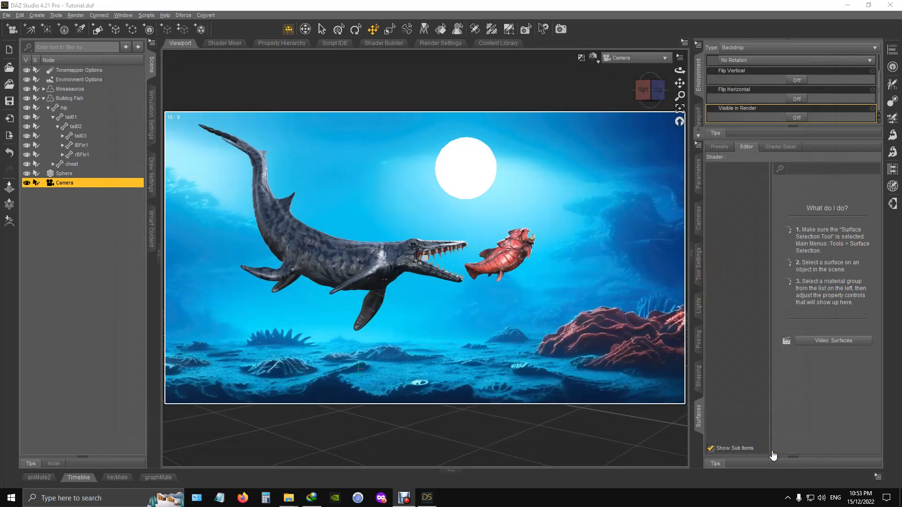
# - Save the scene, and open the rendered Tutorial.png in Photoshop
pyautogui.click(6, 15)
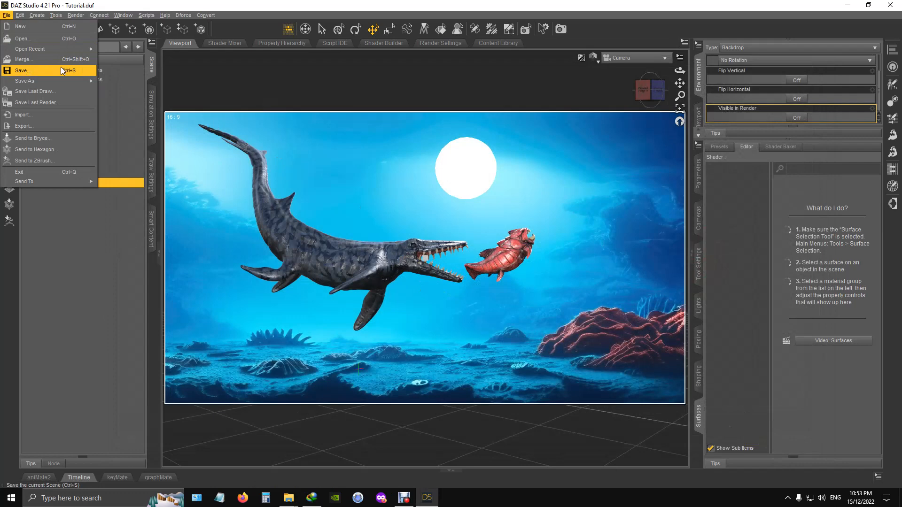
pyautogui.moveTo(86, 81)
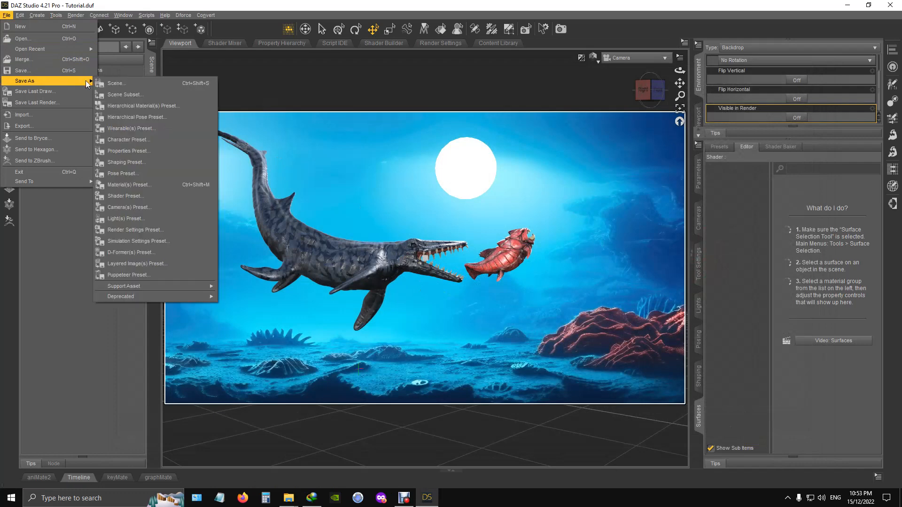
pyautogui.click(31, 71)
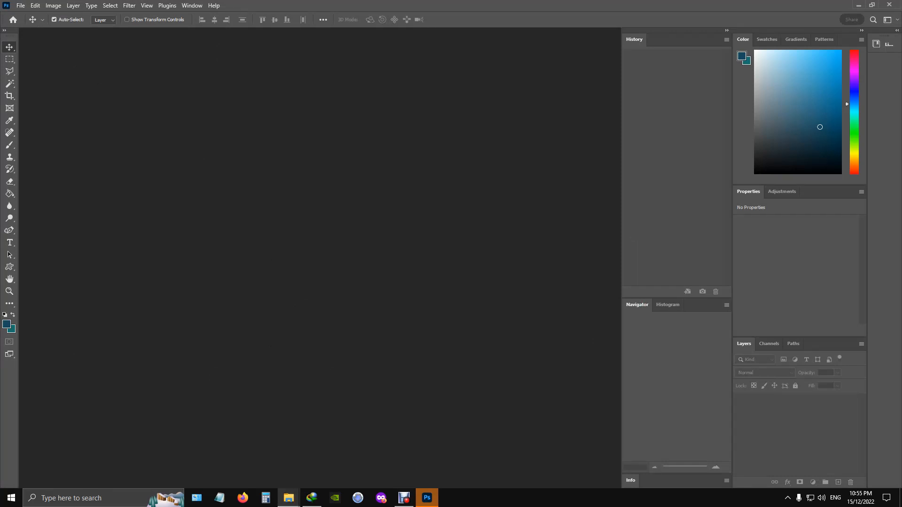
pyautogui.moveTo(102, 334); pyautogui.dragTo(231, 201)
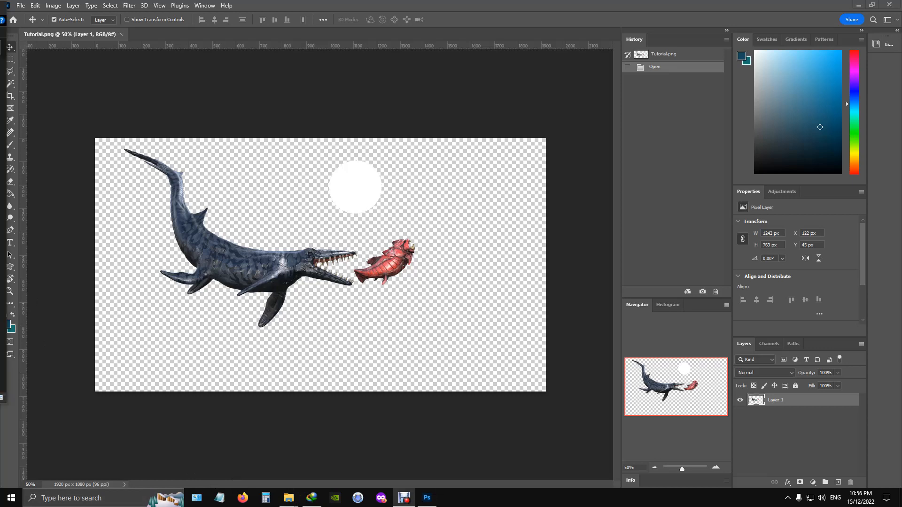
pyautogui.moveTo(1, 379); pyautogui.dragTo(337, 328)
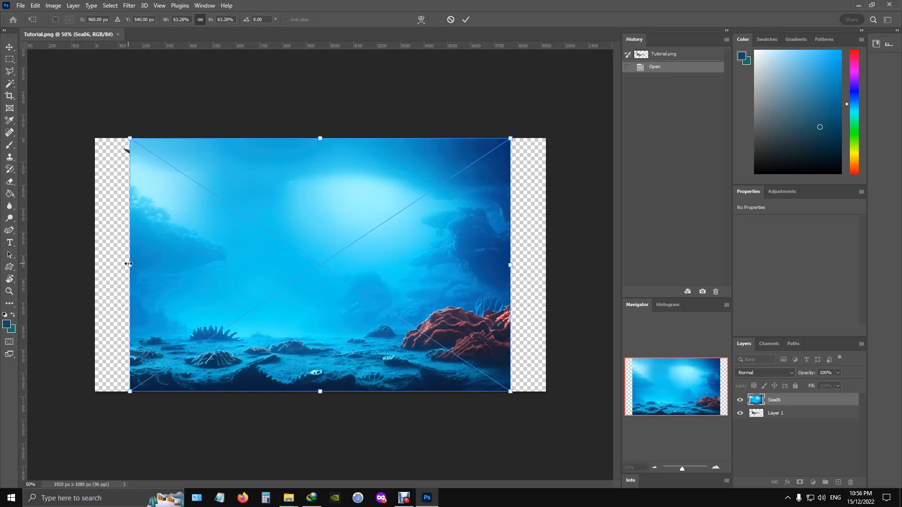
pyautogui.moveTo(131, 138); pyautogui.dragTo(95, 114)
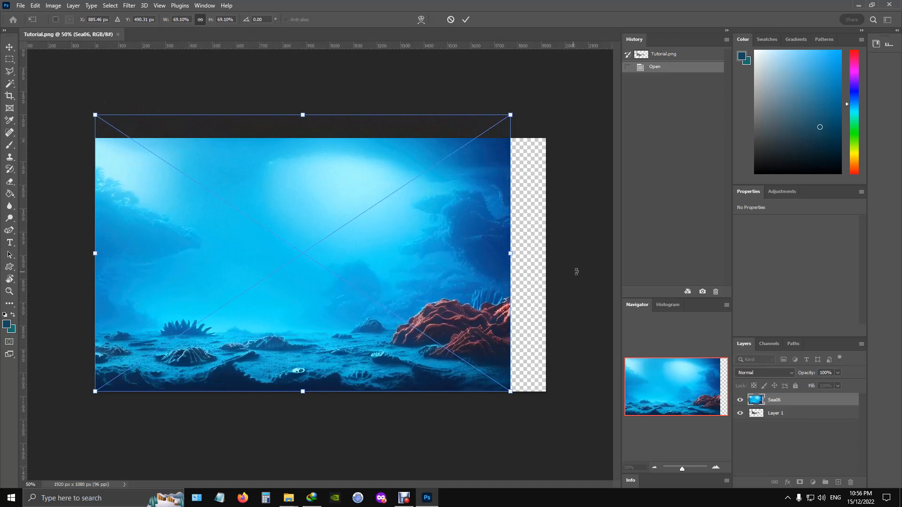
pyautogui.moveTo(511, 392); pyautogui.dragTo(551, 409)
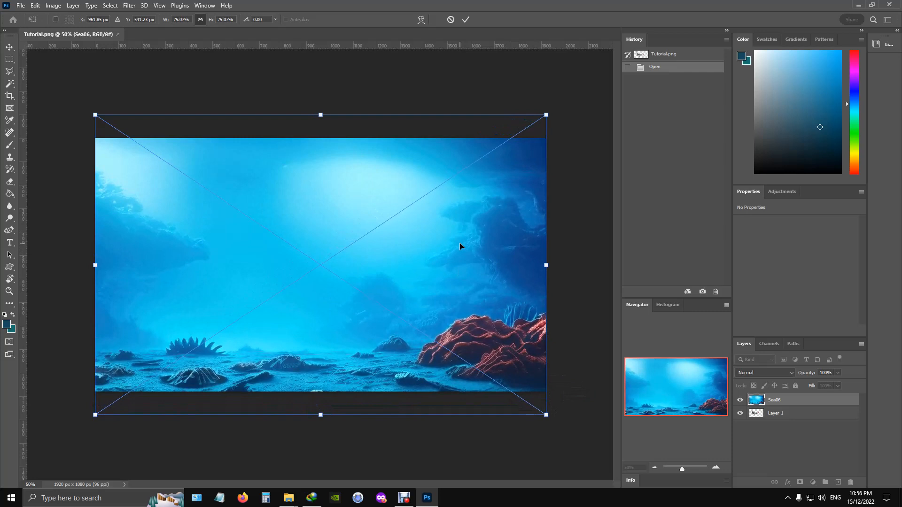
pyautogui.press('Escape')
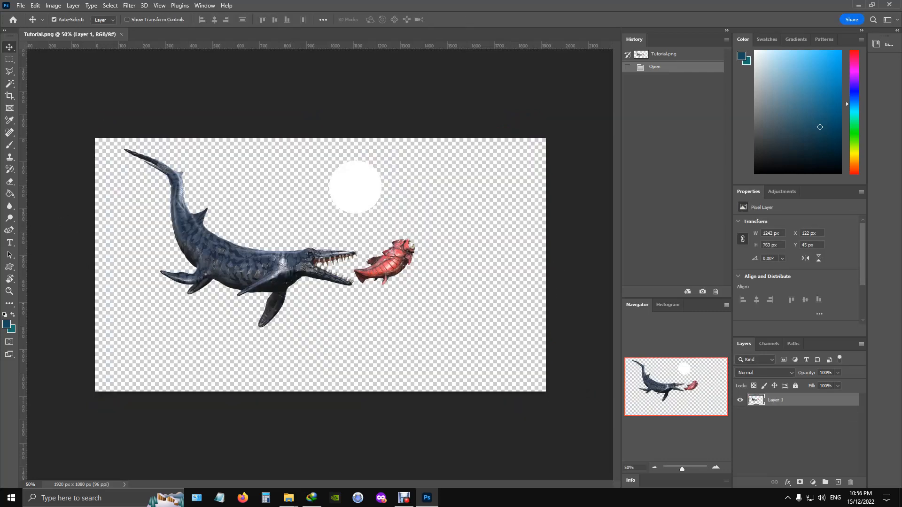
# - Place Sea06.jpg in the document, enlarge it to about 1935 × 1181 px to cover the canvas, and move its layer beneath Layer 1
pyautogui.moveTo(303, 286)
pyautogui.mouseDown()
pyautogui.moveTo(370, 282)
pyautogui.moveTo(314, 279)
pyautogui.mouseUp()
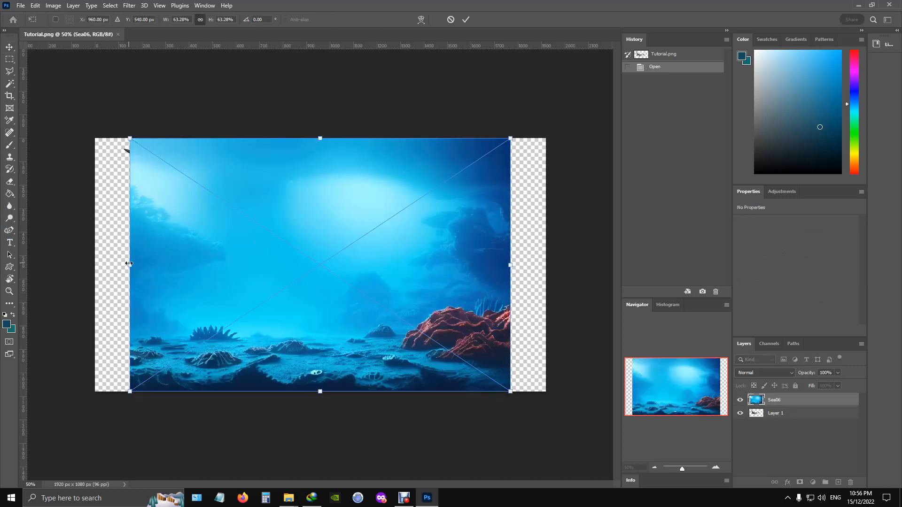
pyautogui.moveTo(128, 266); pyautogui.dragTo(97, 273)
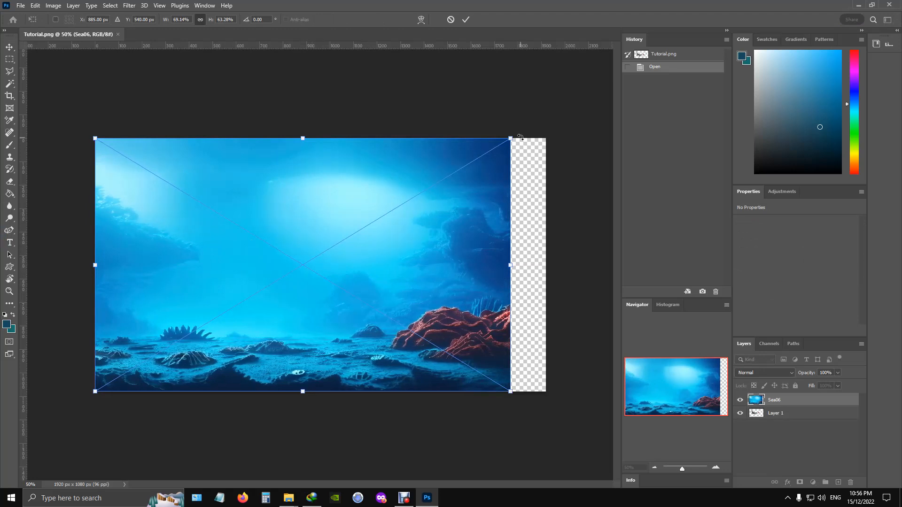
pyautogui.moveTo(511, 138); pyautogui.dragTo(552, 116)
pyautogui.press('Return')
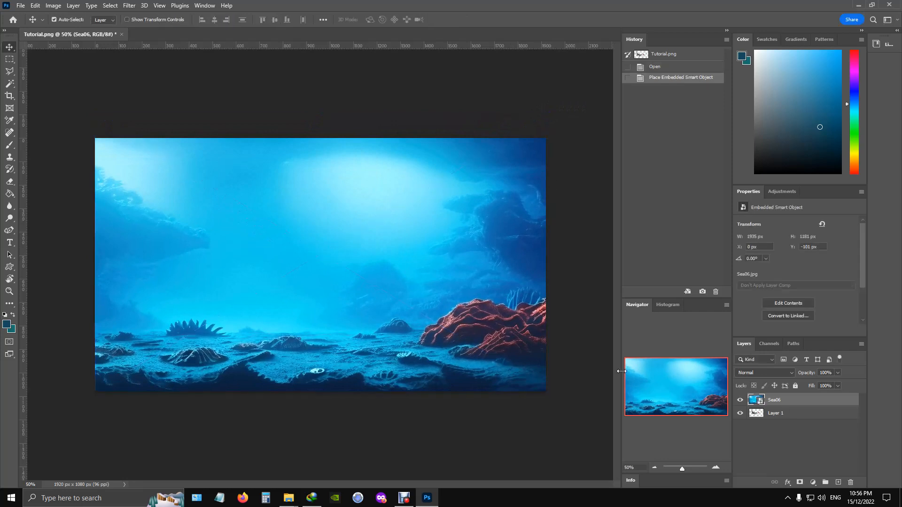
pyautogui.moveTo(783, 404); pyautogui.dragTo(789, 419)
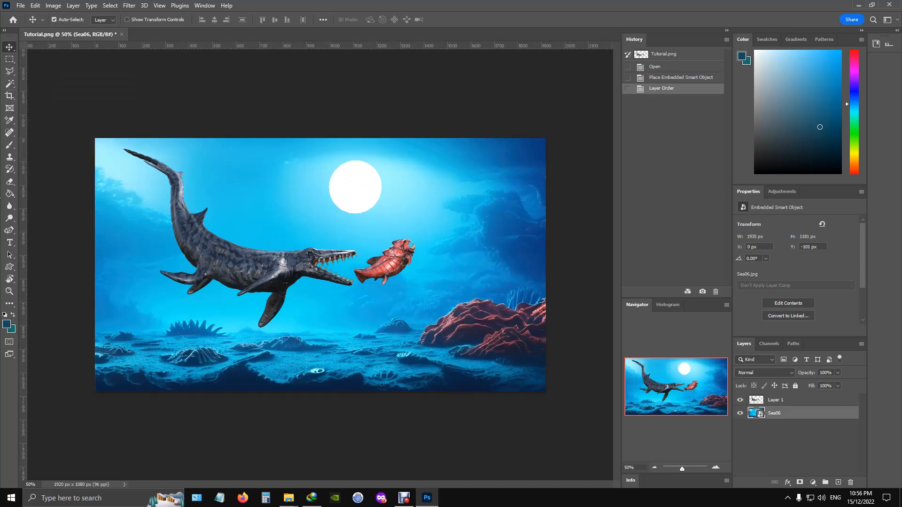
# - Erase the white circle from Layer 1 with a 100 px soft round eraser and move the creatures to about X 234, Y 35 px
pyautogui.click(10, 181)
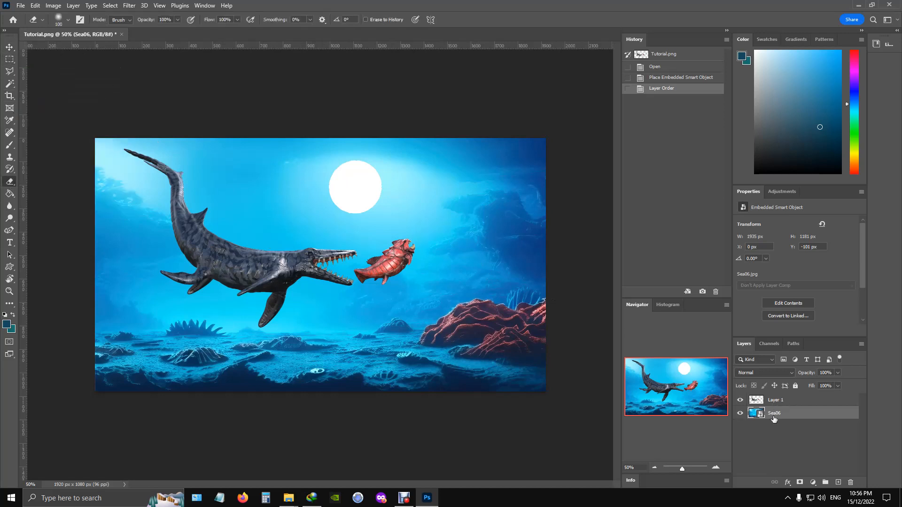
pyautogui.click(790, 405)
pyautogui.moveTo(374, 171)
pyautogui.mouseDown()
pyautogui.moveTo(379, 192)
pyautogui.moveTo(376, 185)
pyautogui.mouseUp()
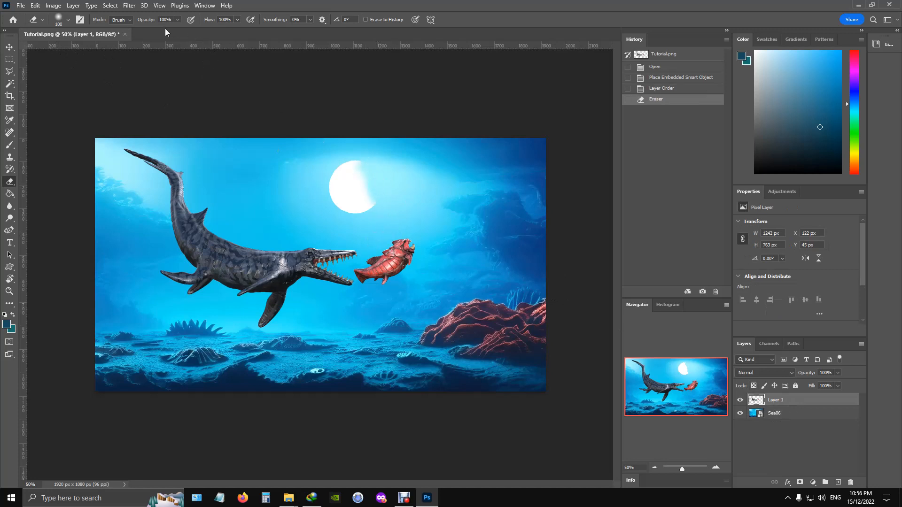
pyautogui.click(68, 20)
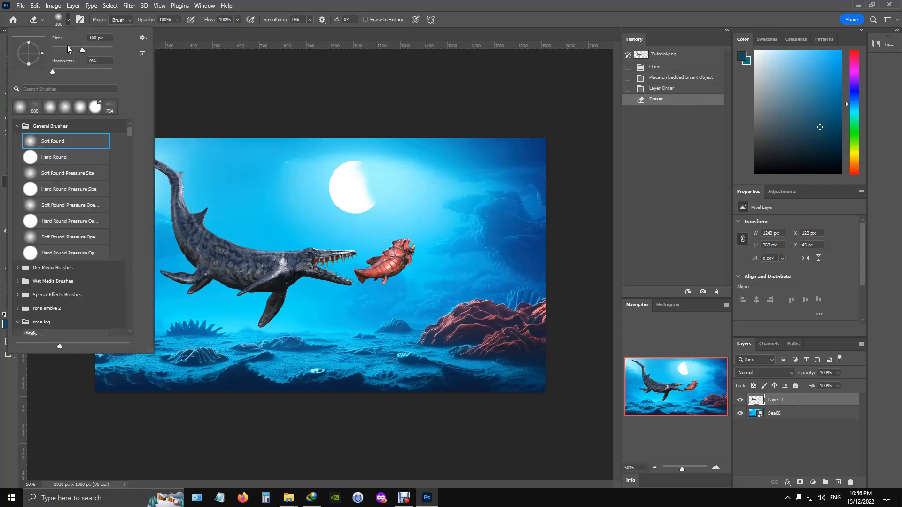
pyautogui.click(362, 164)
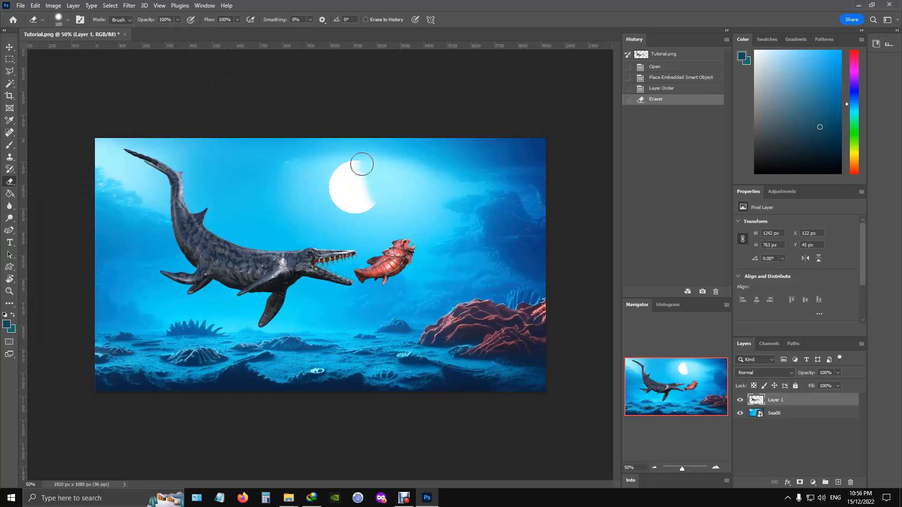
pyautogui.moveTo(361, 164)
pyautogui.mouseDown()
pyautogui.moveTo(328, 201)
pyautogui.moveTo(386, 193)
pyautogui.moveTo(380, 178)
pyautogui.moveTo(340, 182)
pyautogui.moveTo(288, 161)
pyautogui.moveTo(350, 207)
pyautogui.moveTo(341, 189)
pyautogui.mouseUp()
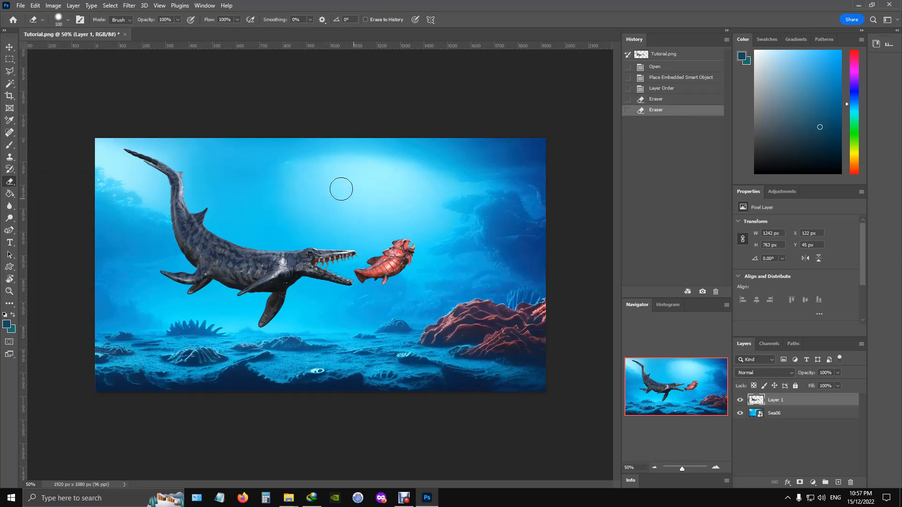
pyautogui.click(9, 47)
pyautogui.moveTo(262, 267)
pyautogui.mouseDown()
pyautogui.moveTo(294, 271)
pyautogui.moveTo(295, 257)
pyautogui.moveTo(301, 266)
pyautogui.moveTo(289, 269)
pyautogui.moveTo(288, 256)
pyautogui.moveTo(315, 256)
pyautogui.mouseUp()
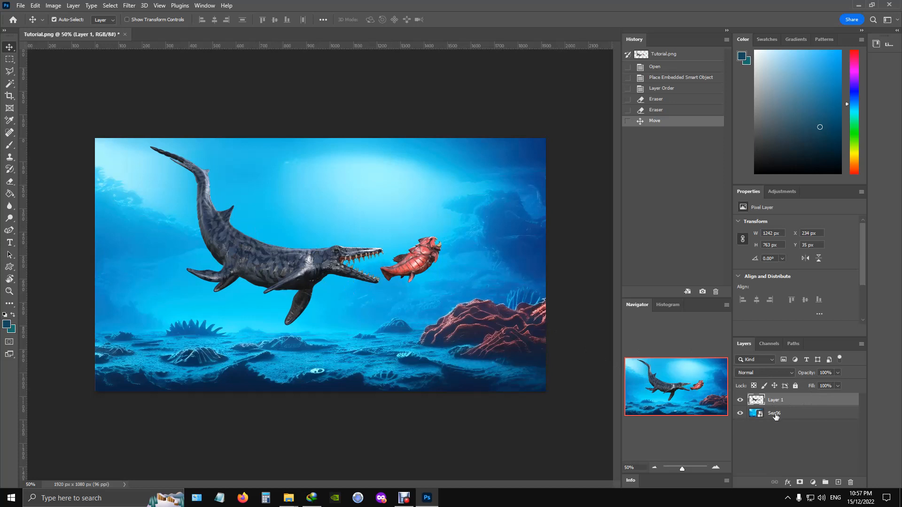
# - Rasterize the Sea06 background layer so it becomes a regular pixel layer
pyautogui.click(791, 419)
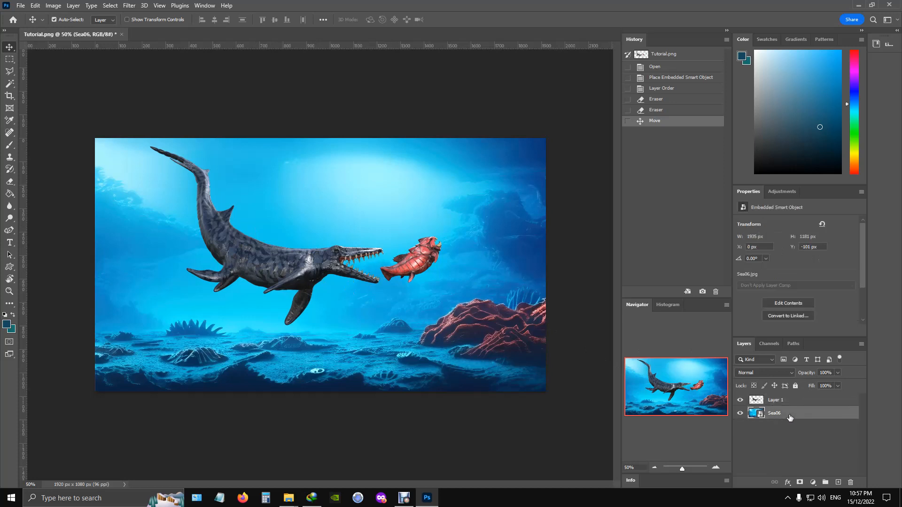
pyautogui.rightClick(756, 413)
pyautogui.click(800, 419)
pyautogui.rightClick(775, 417)
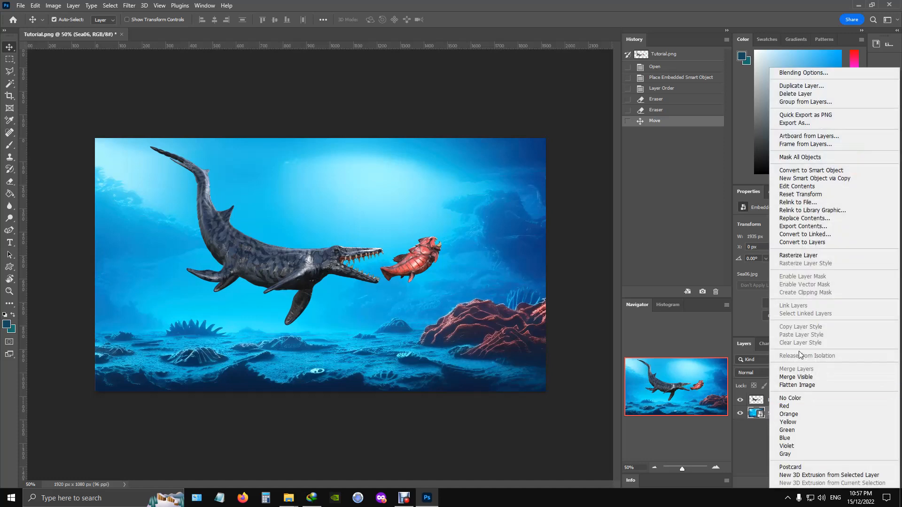
pyautogui.click(798, 256)
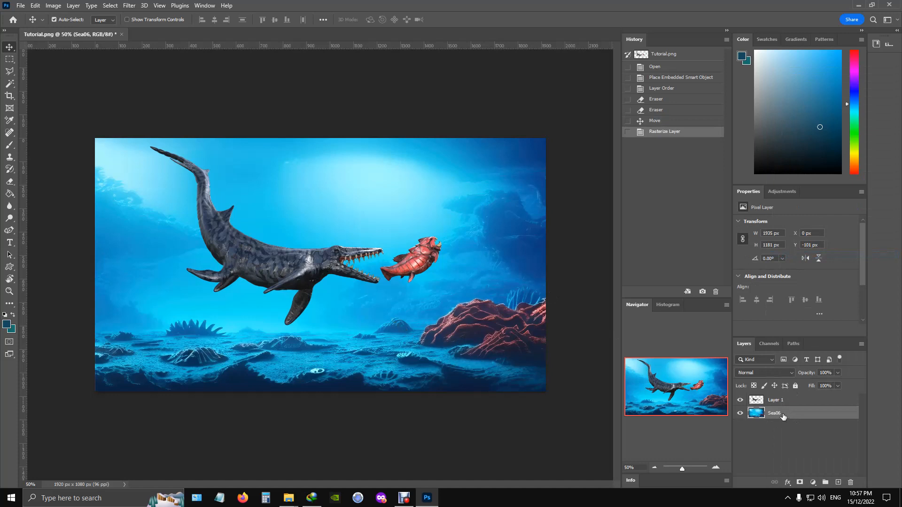
# - Duplicate the Sea06 layer and move the copy above Layer 1
pyautogui.moveTo(783, 417); pyautogui.dragTo(838, 484)
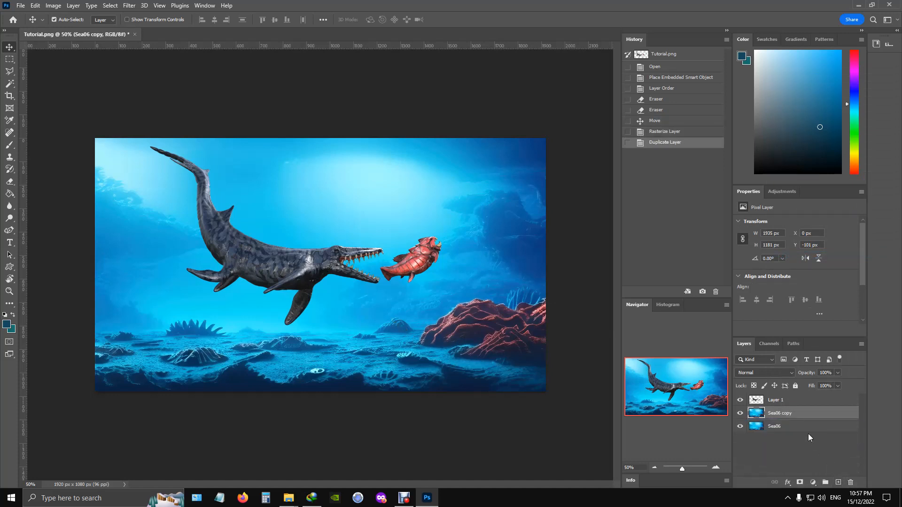
pyautogui.moveTo(779, 414); pyautogui.dragTo(778, 392)
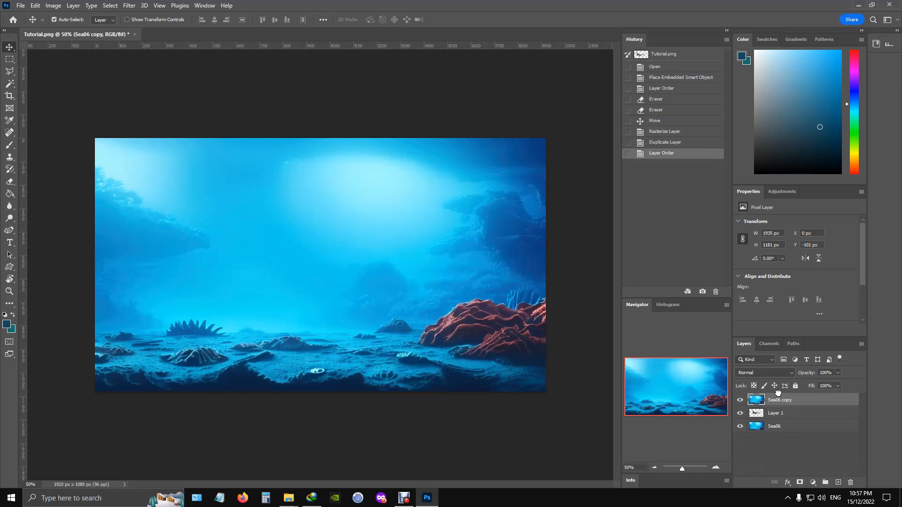
# - Preview blending modes, including Subtract, on the Sea06 copy layer without applying one, and hide that layer
pyautogui.click(764, 372)
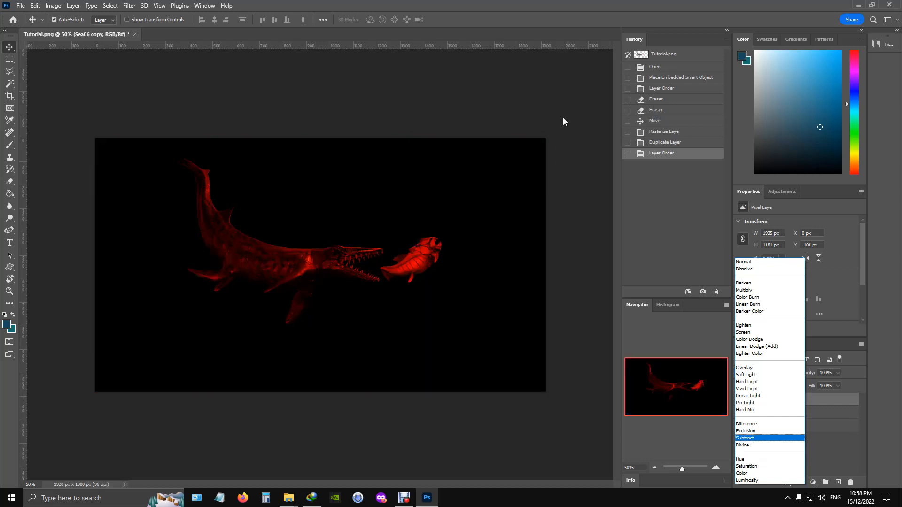
pyautogui.click(562, 118)
pyautogui.click(740, 400)
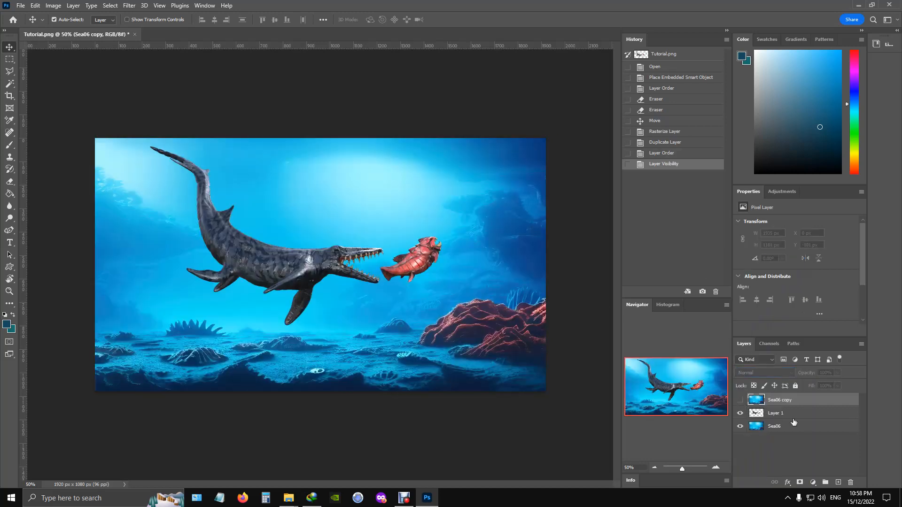
# - Lower the opacity of Layer 1 to 64% so the creatures blend into the underwater backdrop
pyautogui.click(789, 418)
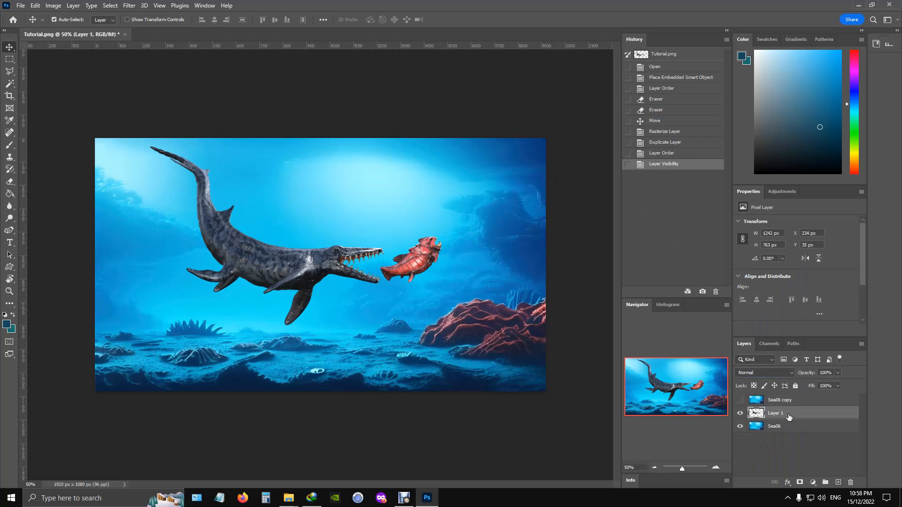
pyautogui.click(837, 373)
pyautogui.moveTo(835, 385); pyautogui.dragTo(825, 384)
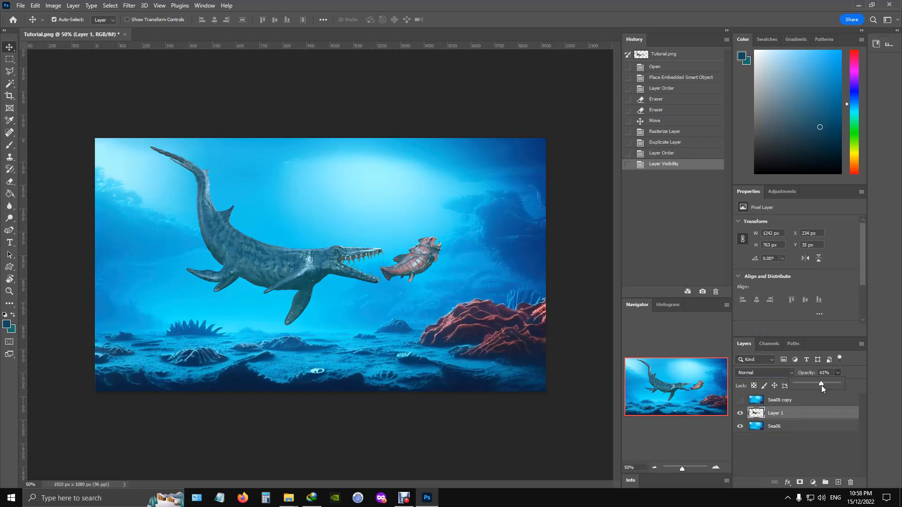
pyautogui.moveTo(820, 385); pyautogui.dragTo(818, 386)
pyautogui.moveTo(822, 386); pyautogui.dragTo(822, 385)
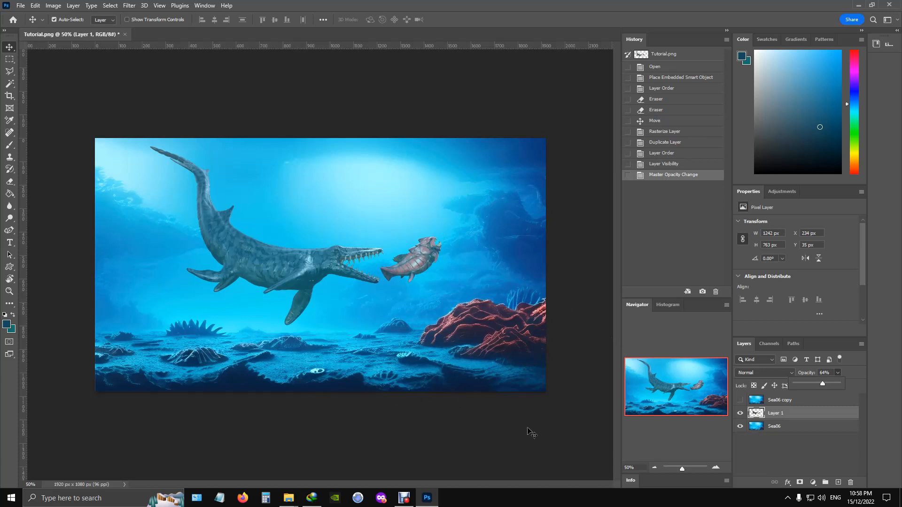
pyautogui.click(824, 437)
# - Dodge a bright sun-like glow into the Sea06 layer's upper light area with a 202 px brush, Midtones range and 100% exposure
pyautogui.click(813, 427)
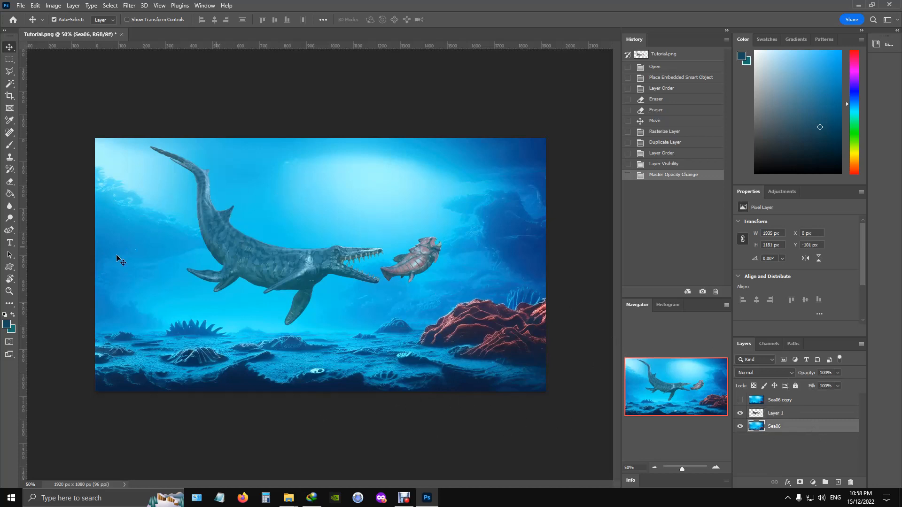
pyautogui.click(10, 218)
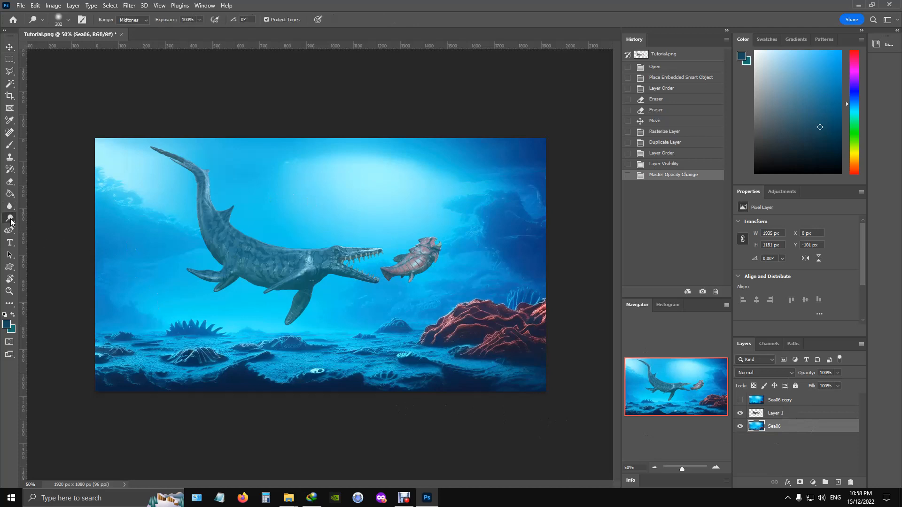
pyautogui.moveTo(346, 190); pyautogui.dragTo(375, 175)
pyautogui.click(375, 175)
pyautogui.click(376, 175)
pyautogui.click(375, 176)
pyautogui.click(376, 176)
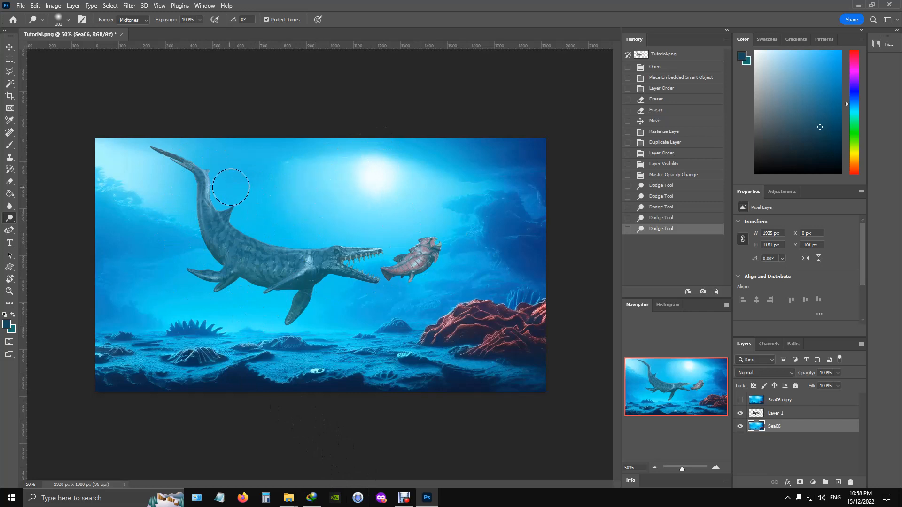
# - Select Layer 1 with the creatures to adjust its opacity
pyautogui.click(796, 413)
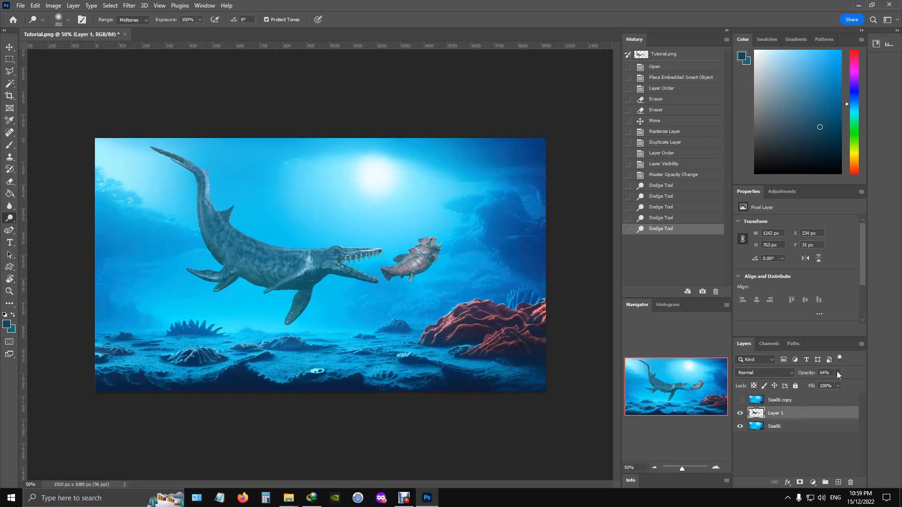